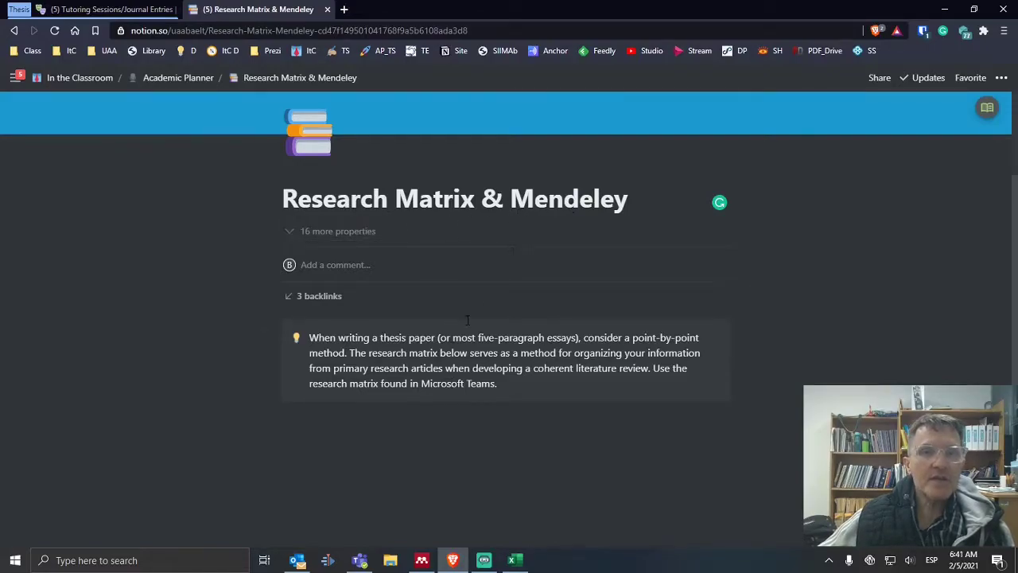
Step: Switch from the Notion Research Matrix & Mendeley page to the Microsoft Teams window
left_click(360, 561)
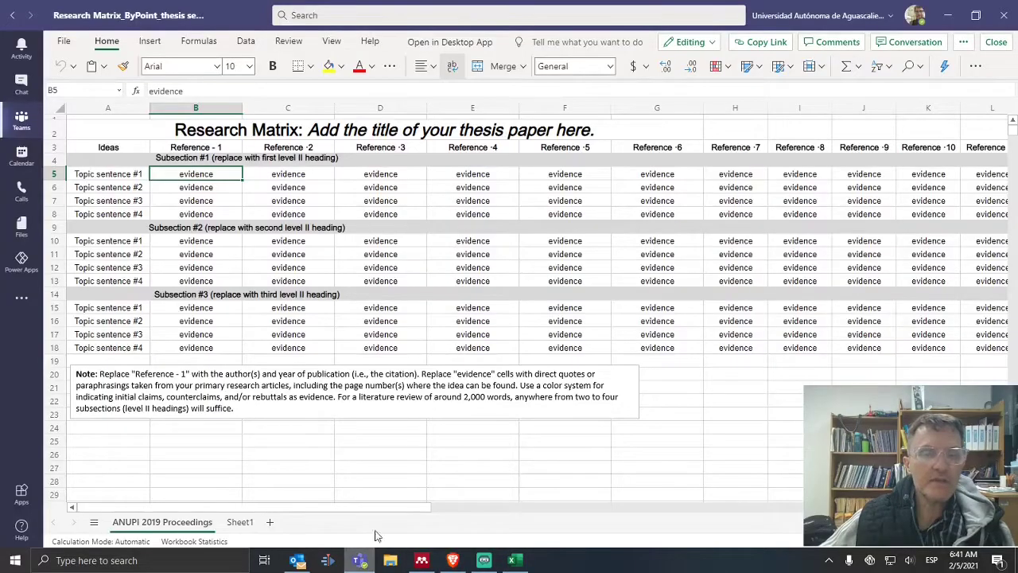
Step: Go to the Thesis Seminar team's Research Matrices files and browse the Research Matrix_ByPoint copies
left_click(20, 118)
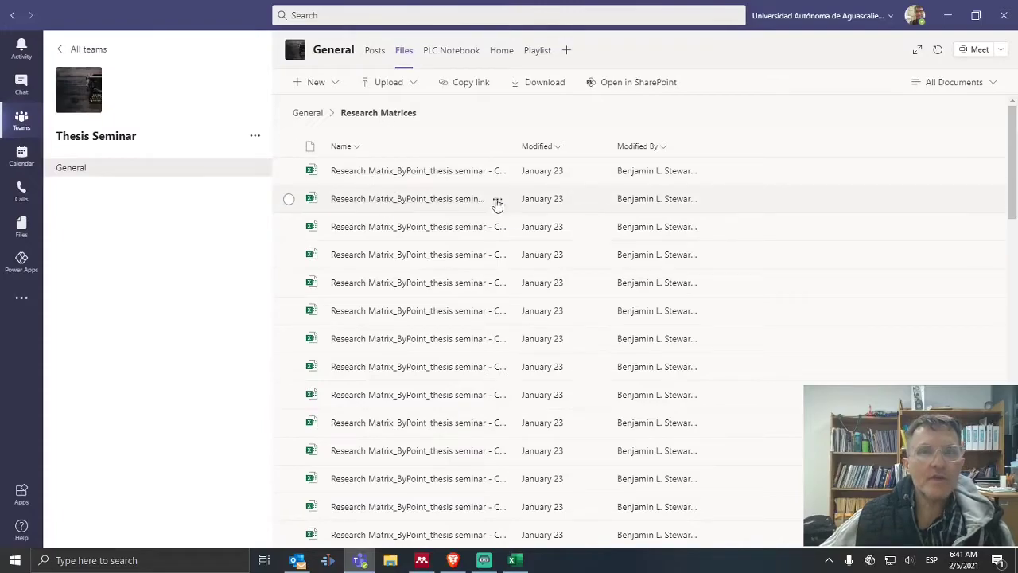
scroll(400, 365, "down", 3)
scroll(382, 493, "down", 2)
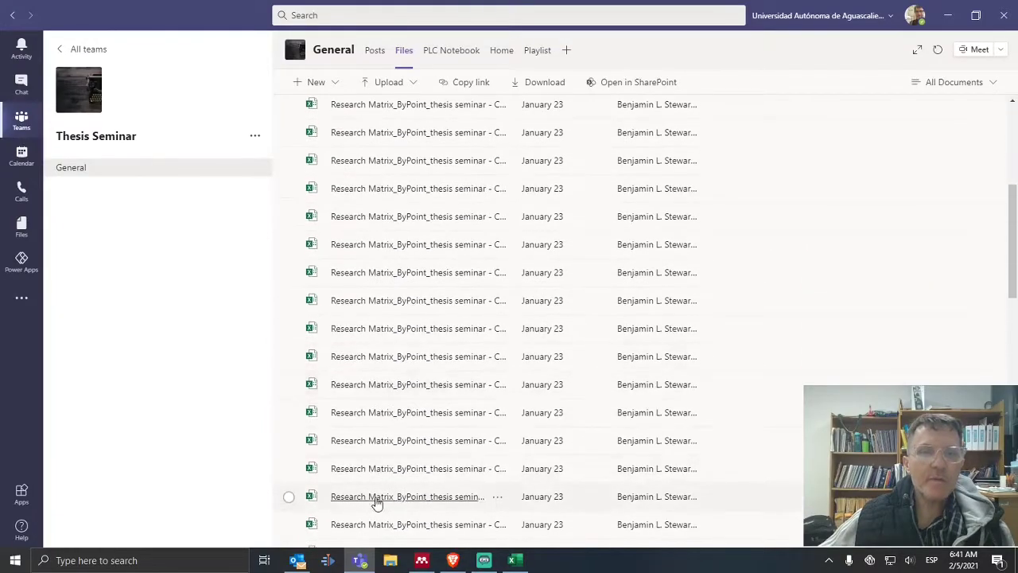
scroll(466, 205, "up", 5)
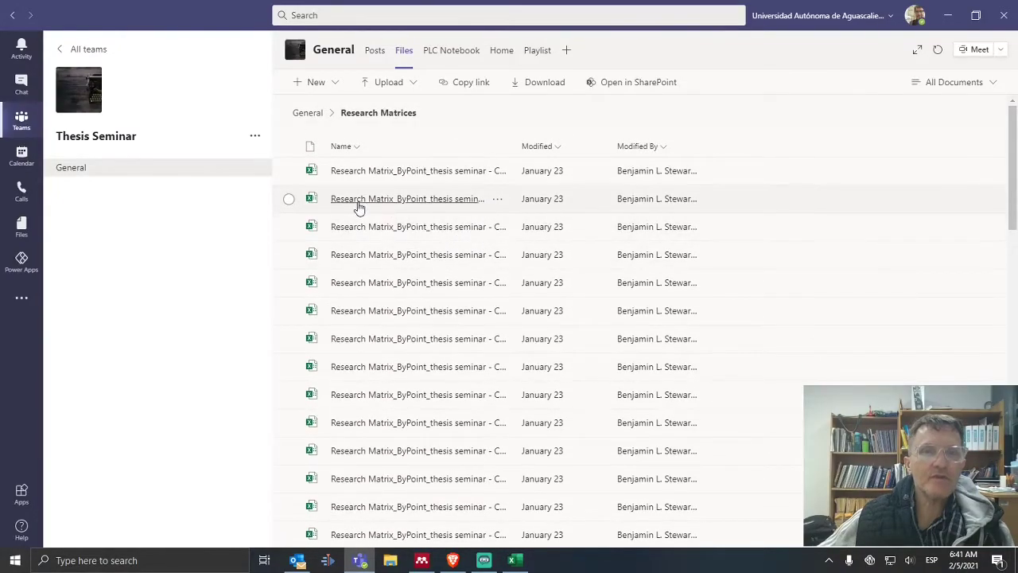
left_click(350, 198)
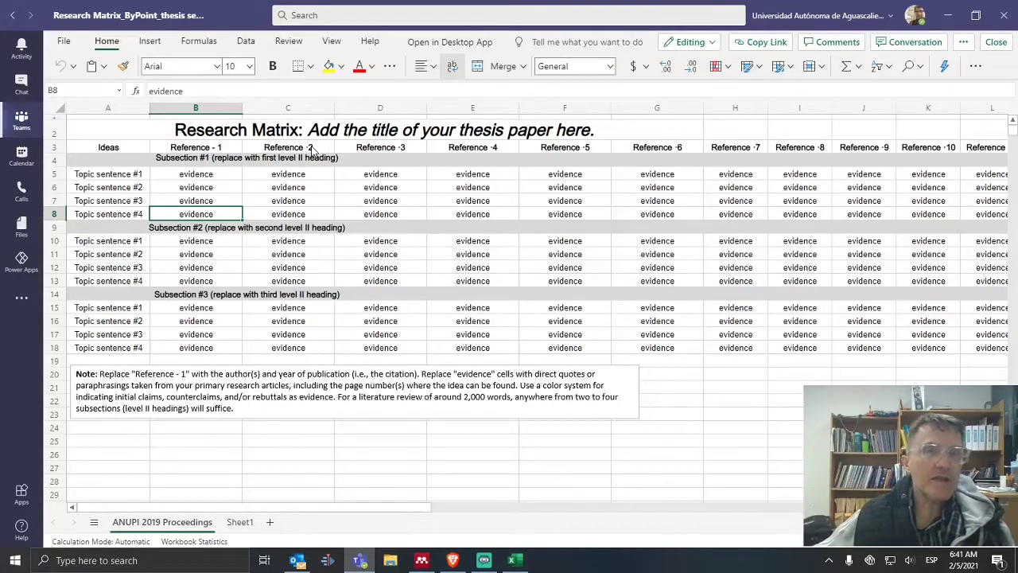
left_click(420, 131)
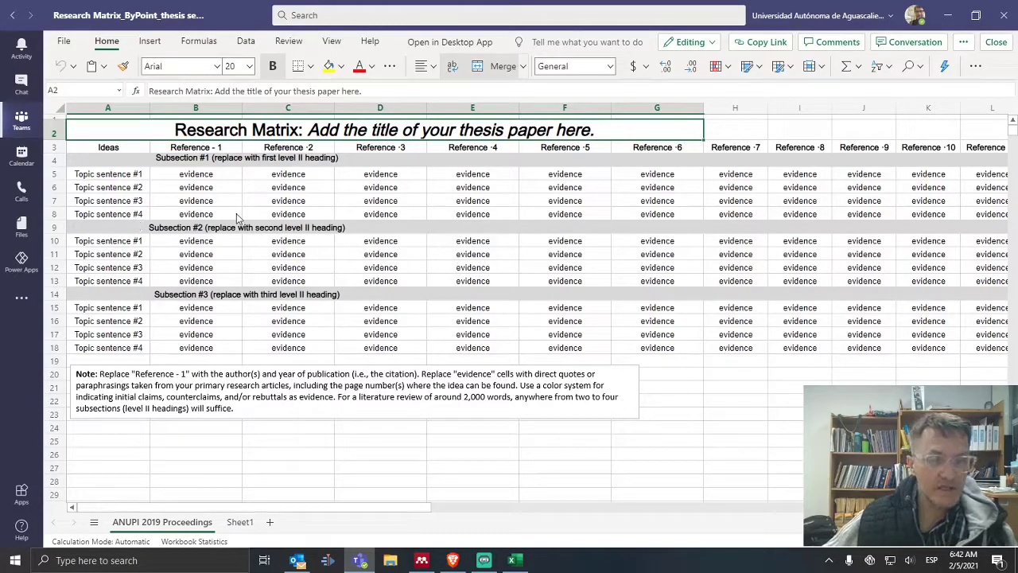
left_click(199, 179)
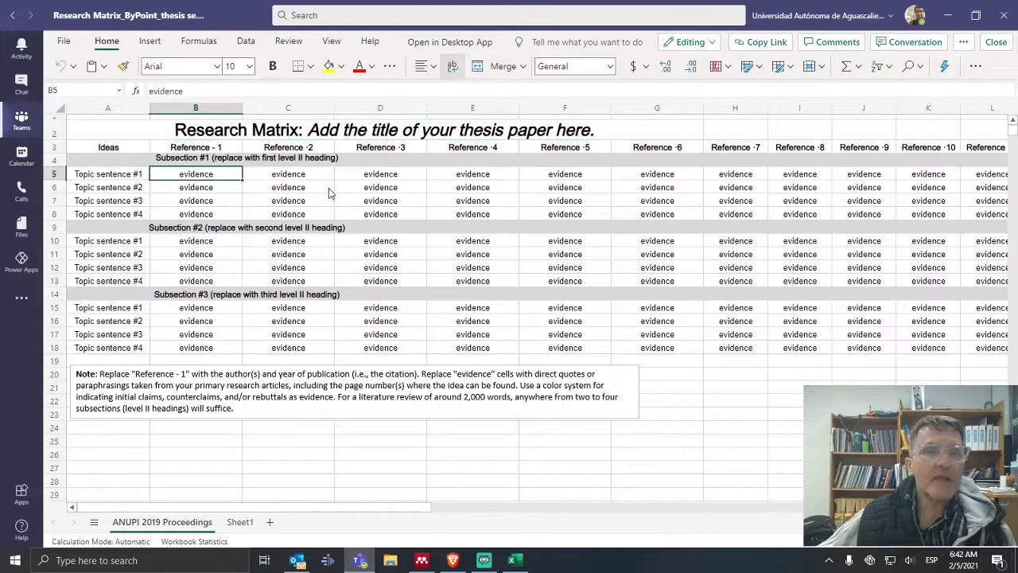
left_click(388, 173)
left_click(205, 177)
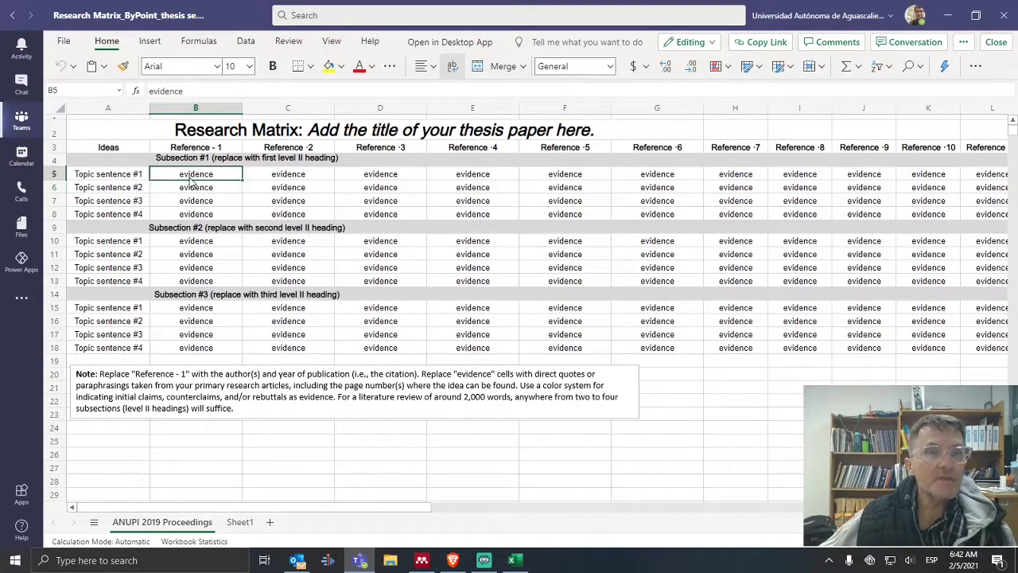
left_click(288, 178)
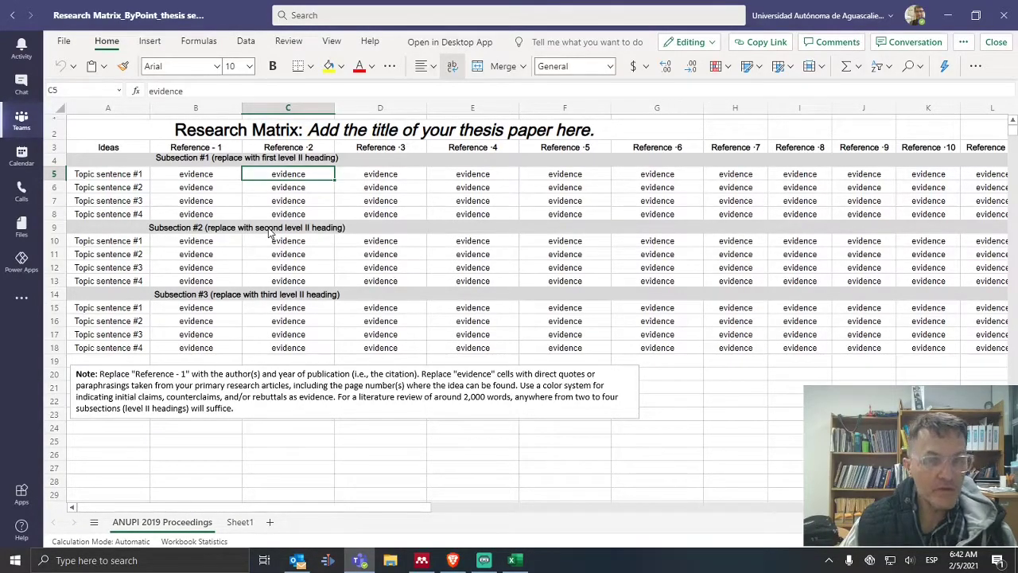
left_click(193, 176)
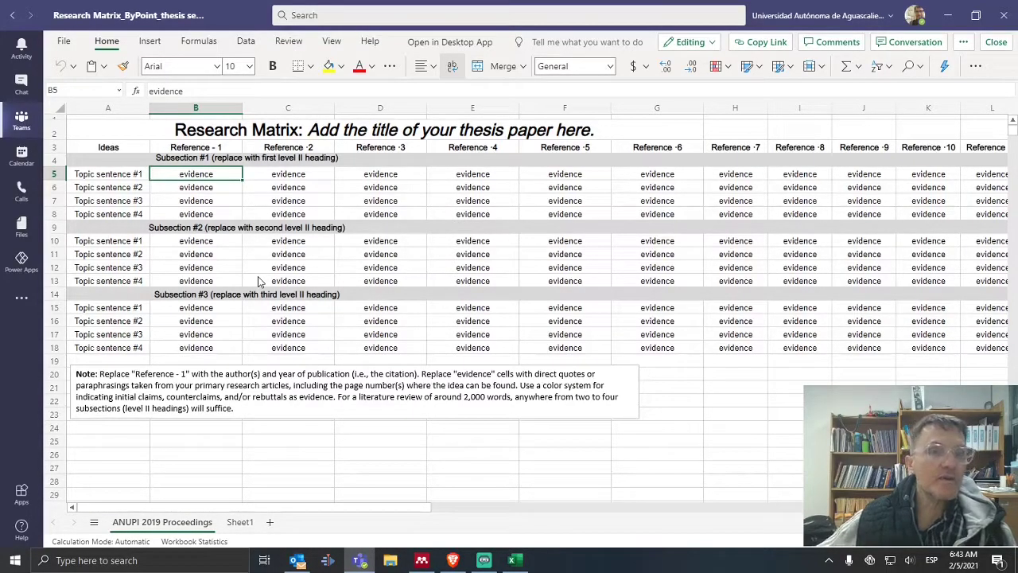
left_click(99, 176)
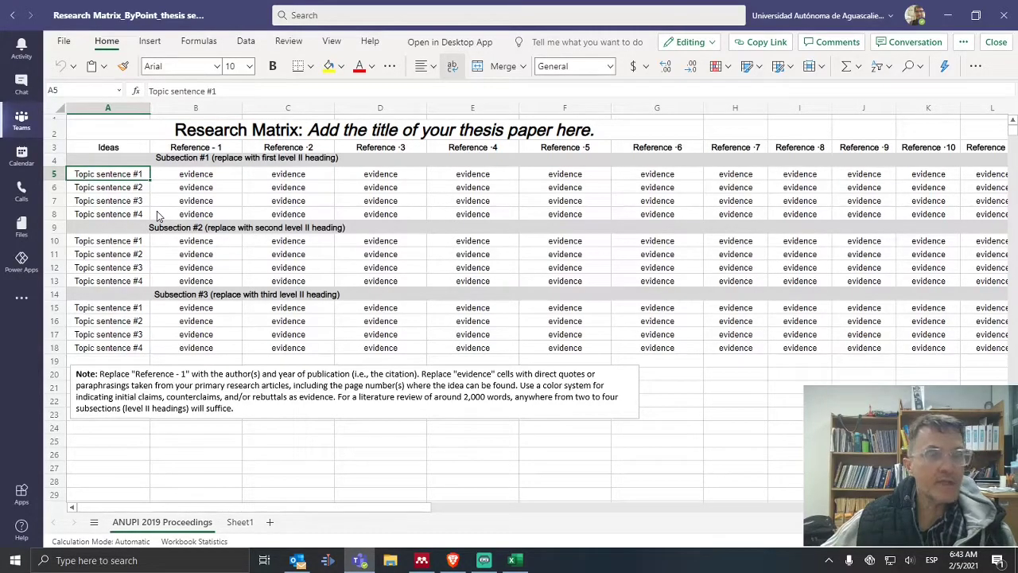
left_click(202, 176)
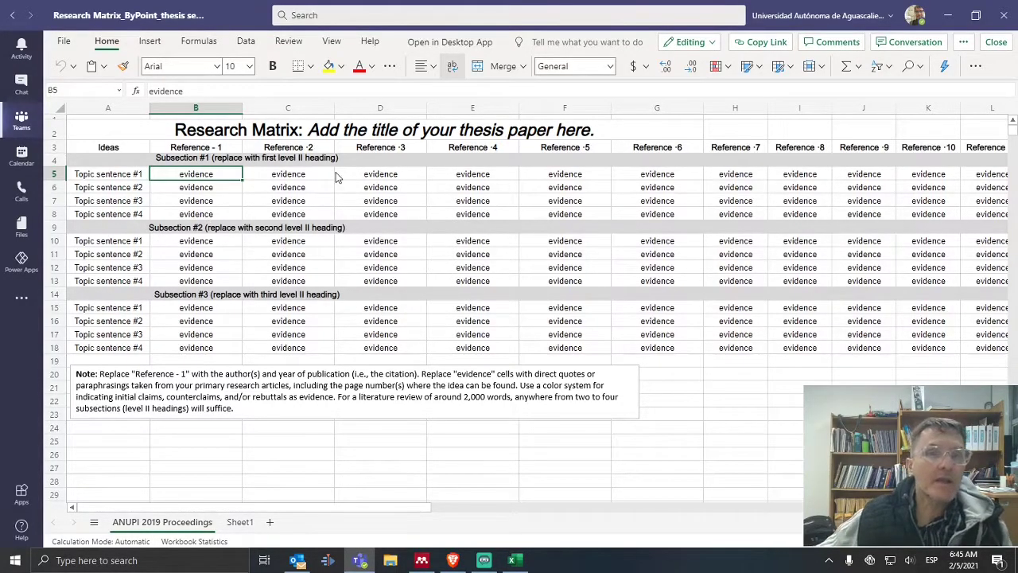
left_click(225, 189)
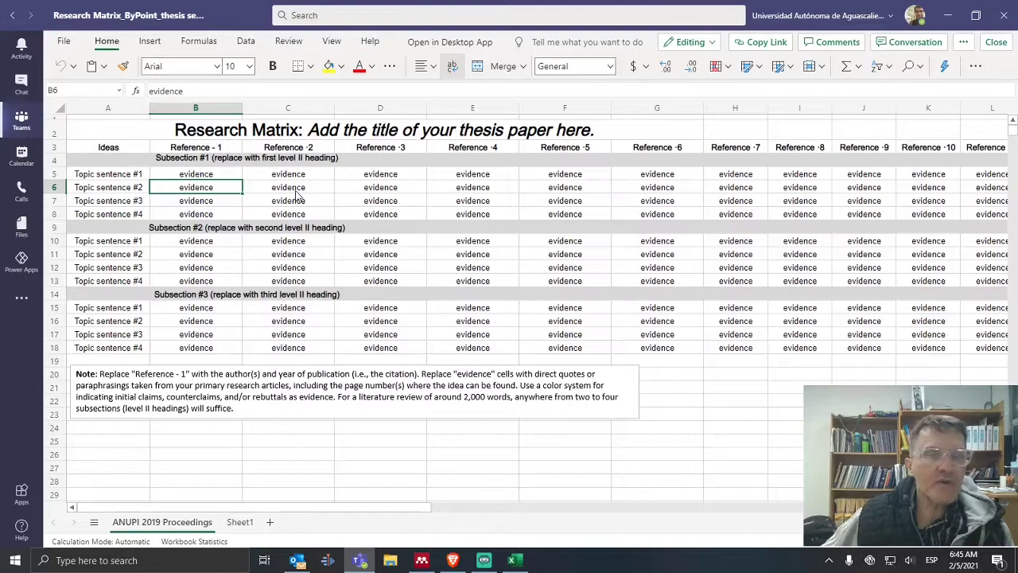
left_click(201, 175)
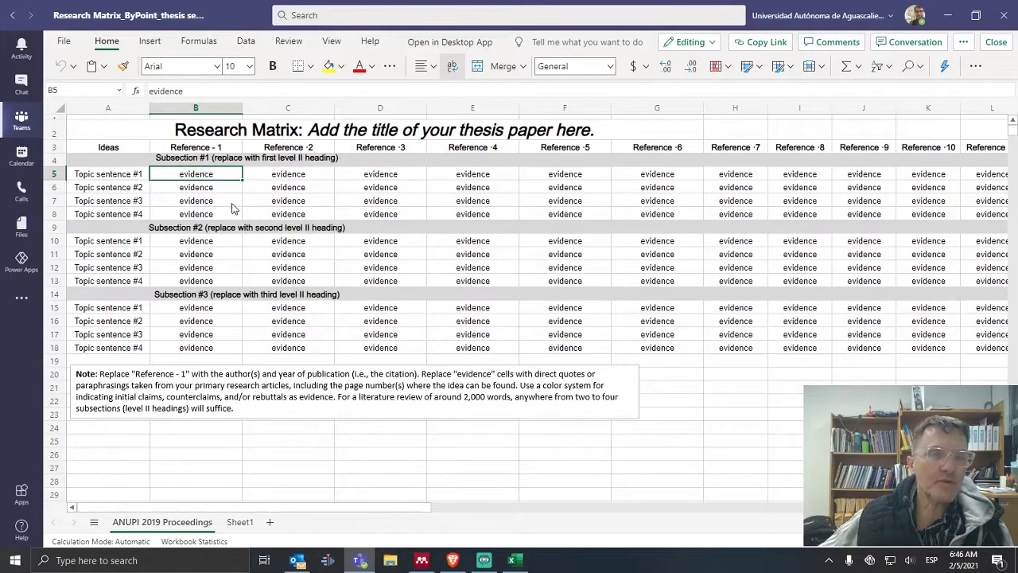
left_click(199, 189)
left_click(201, 204)
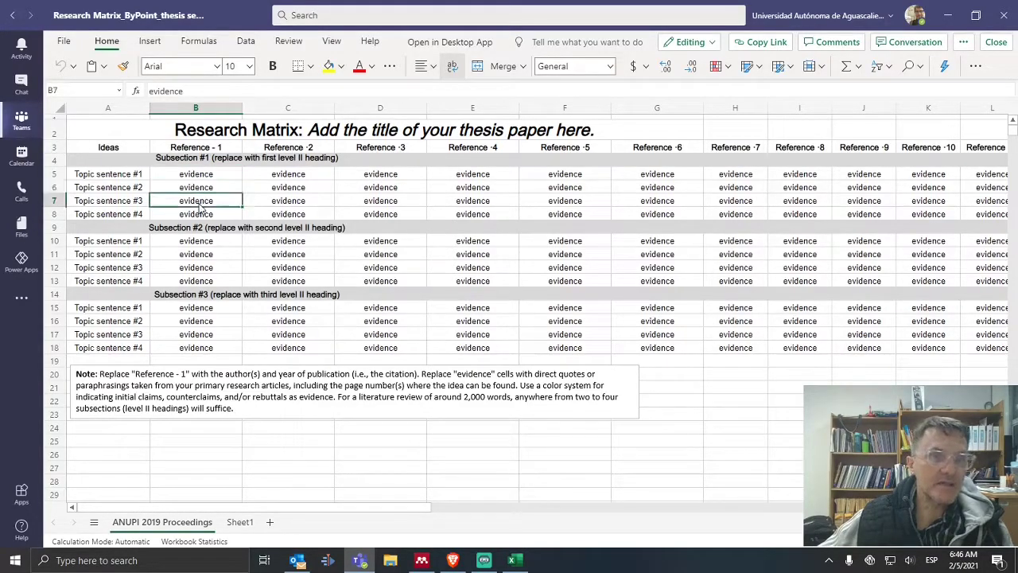
left_click(195, 149)
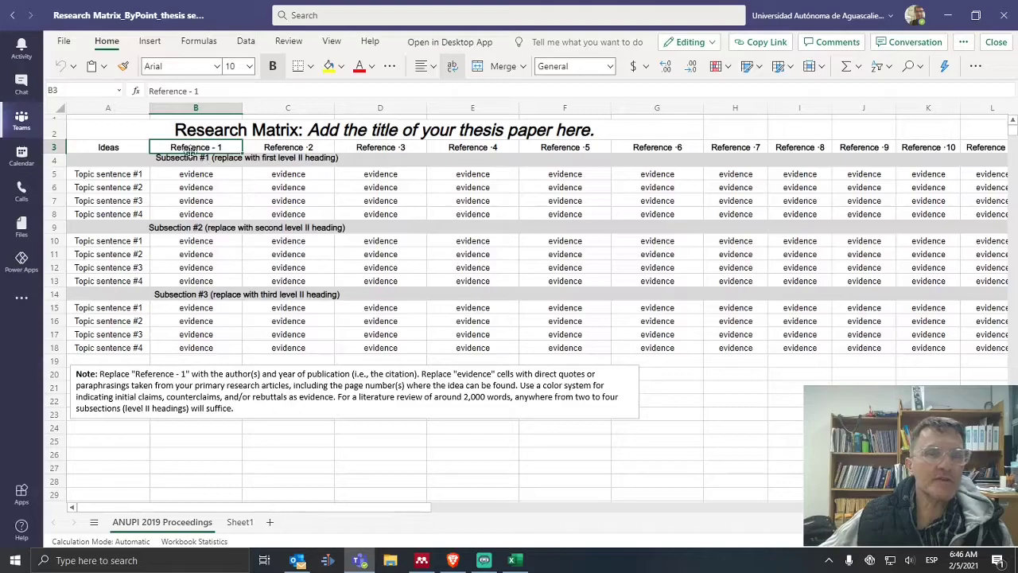
left_click(280, 150)
left_click(378, 149)
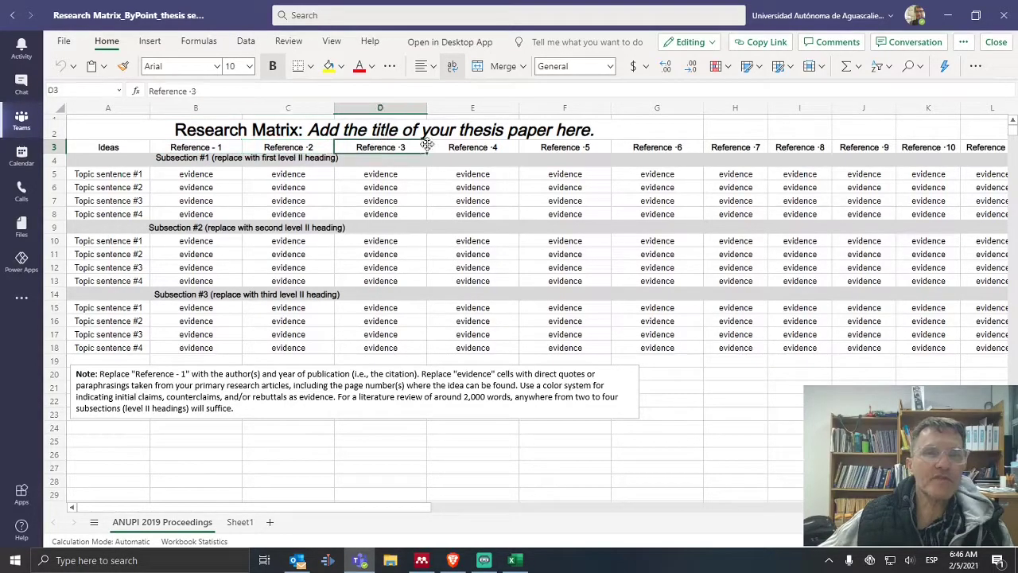
left_click(202, 148)
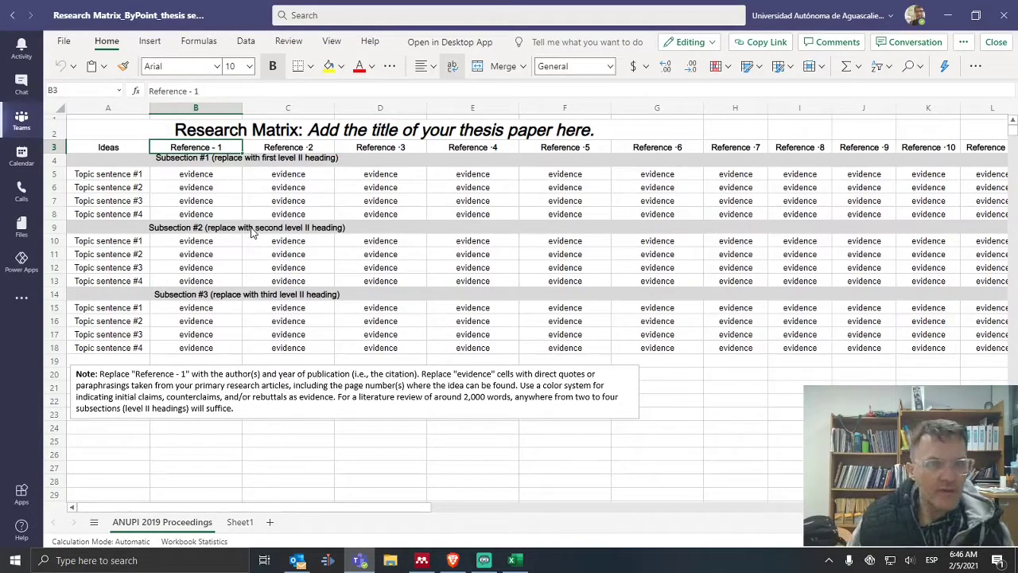
Step: Replace the B3 header 'Reference - 1' with 'Citation 1'
key("Left")
key("Right")
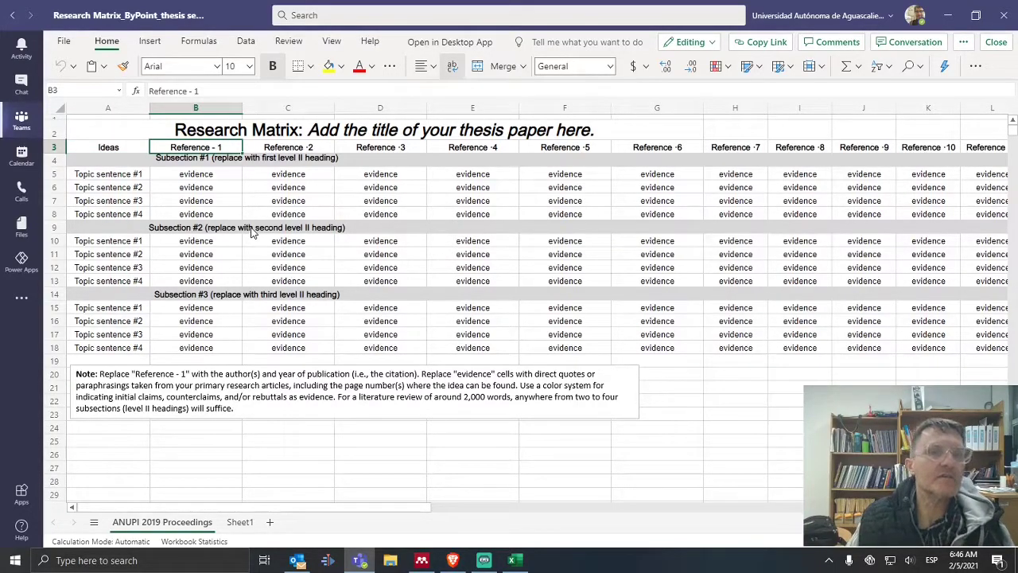
type("Cit")
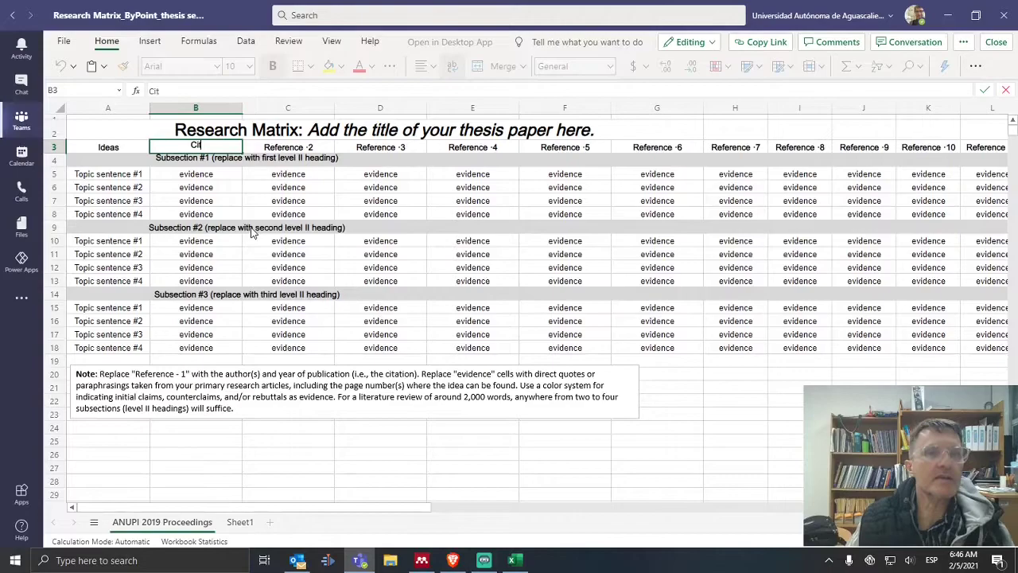
type("ation 1")
key("Return")
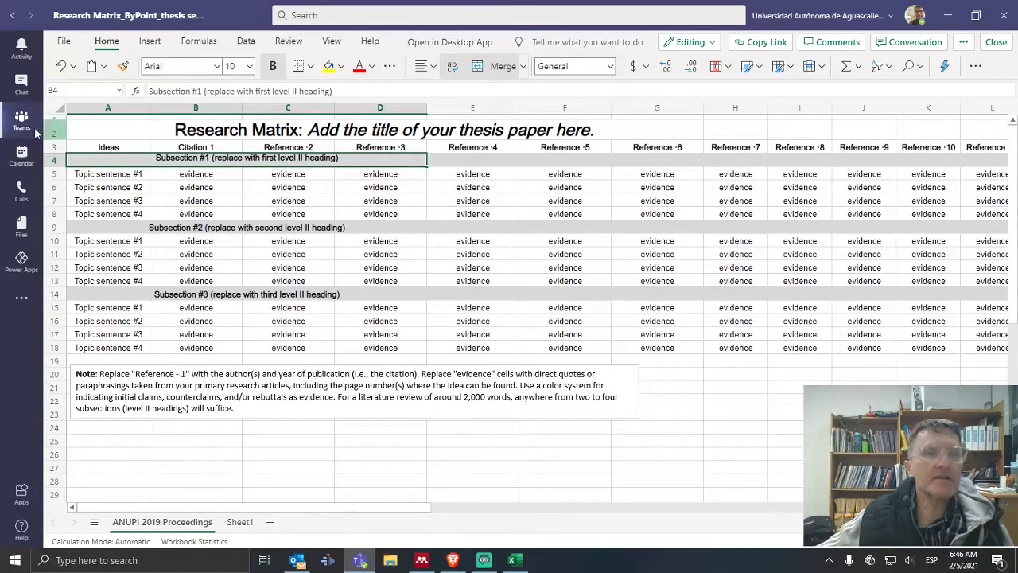
Step: Review the renamed Citation 1 header against evidence cells B5, D5 and D6
left_click(54, 147)
left_click(252, 150)
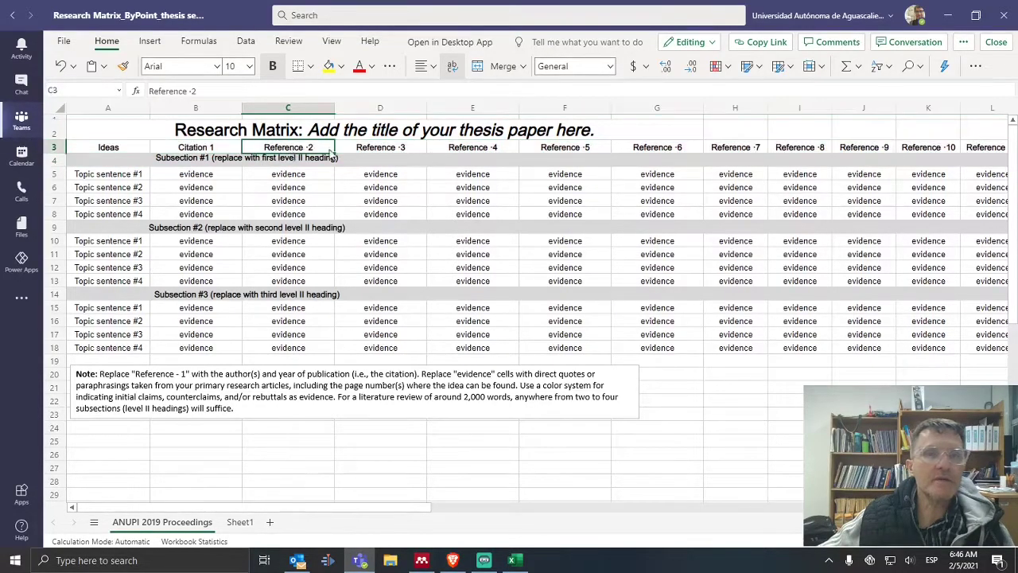
left_click(396, 150)
left_click(486, 159)
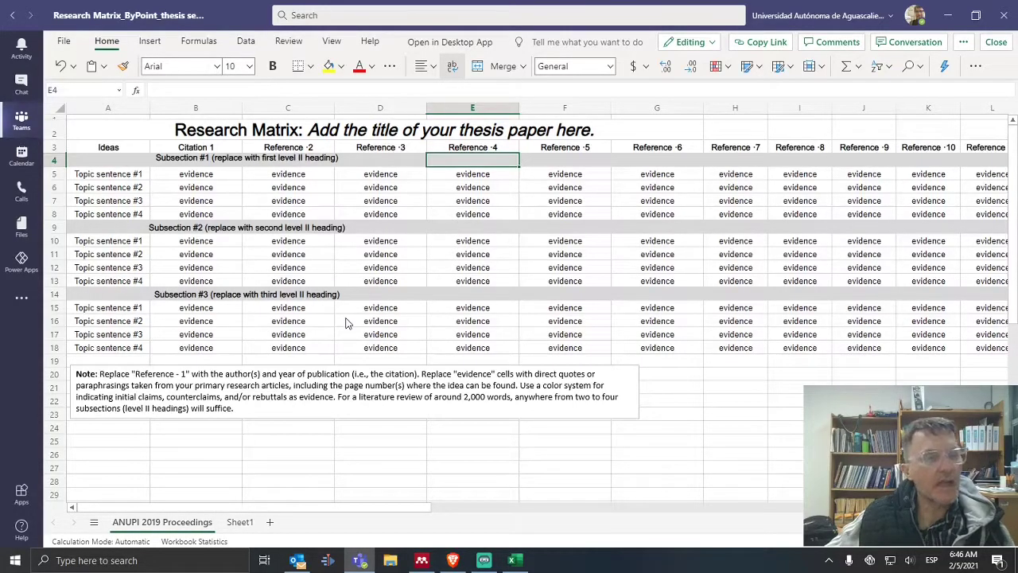
left_click(198, 150)
left_click(199, 177)
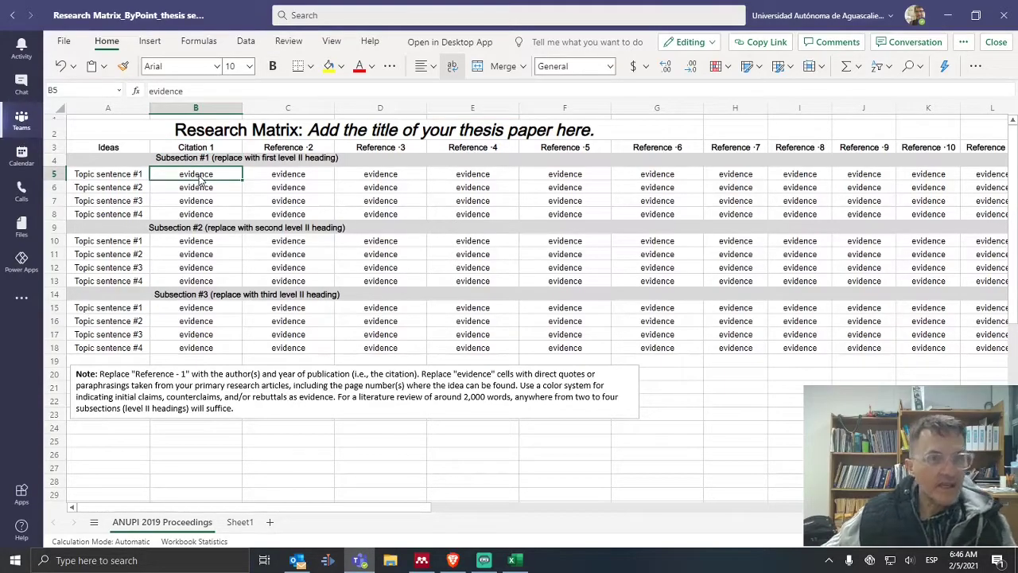
left_click(354, 177)
left_click(385, 188)
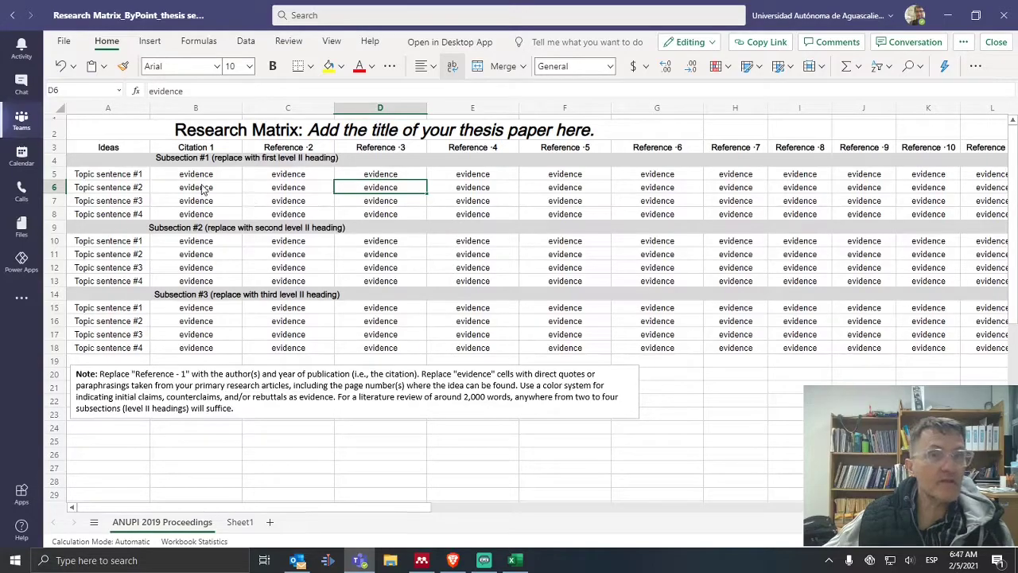
left_click(198, 149)
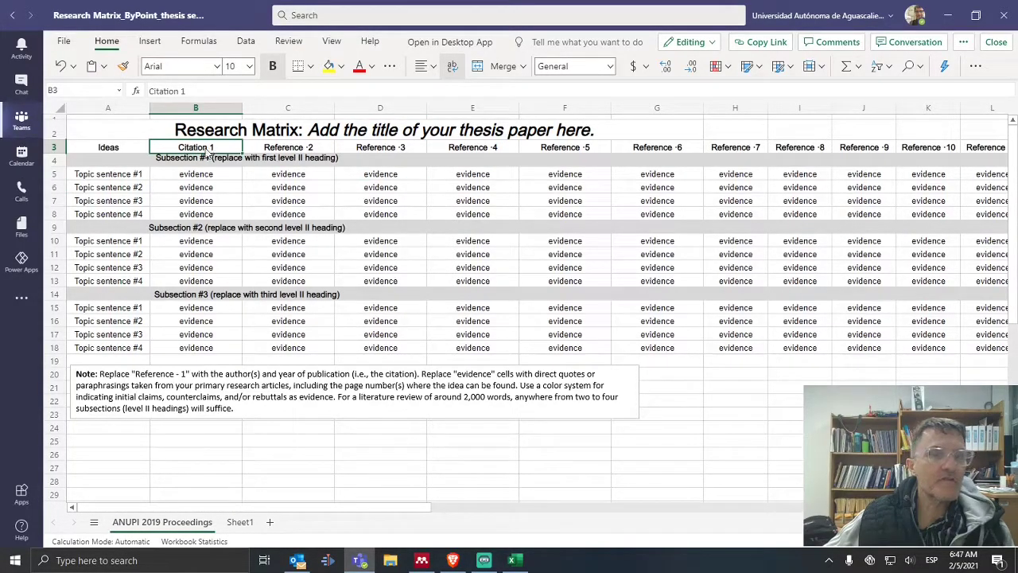
left_click(190, 176)
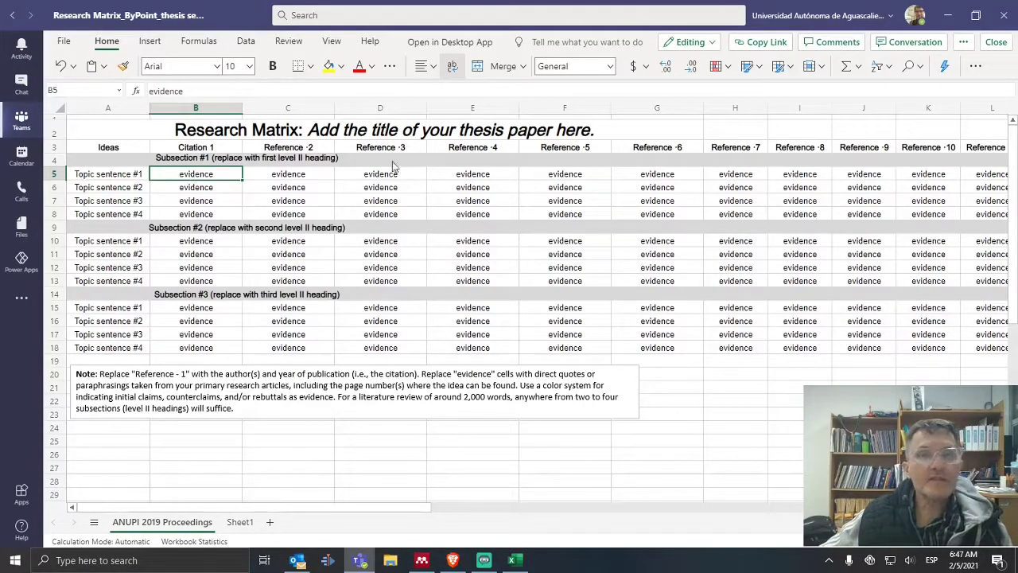
left_click(370, 191)
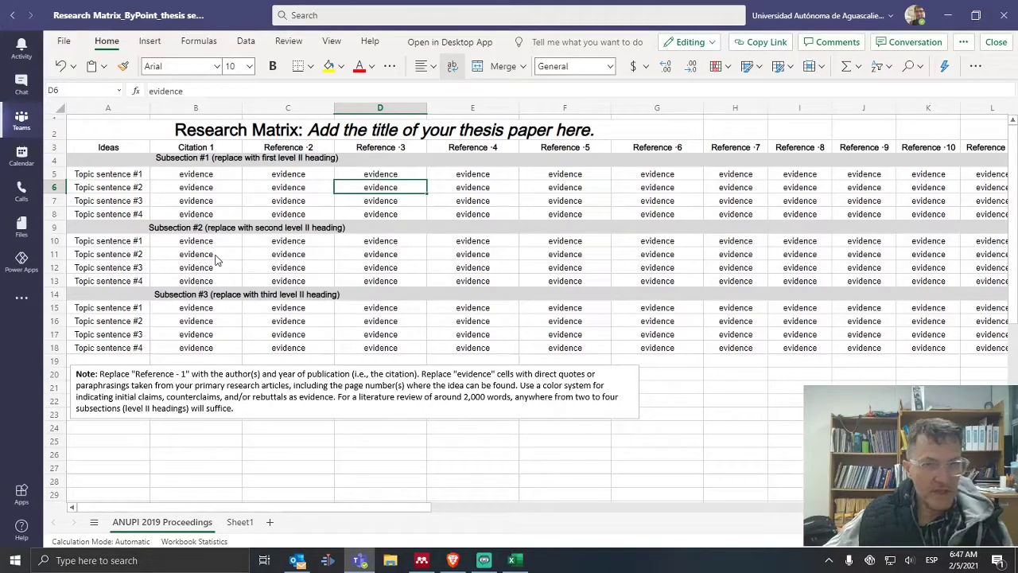
left_click(397, 254)
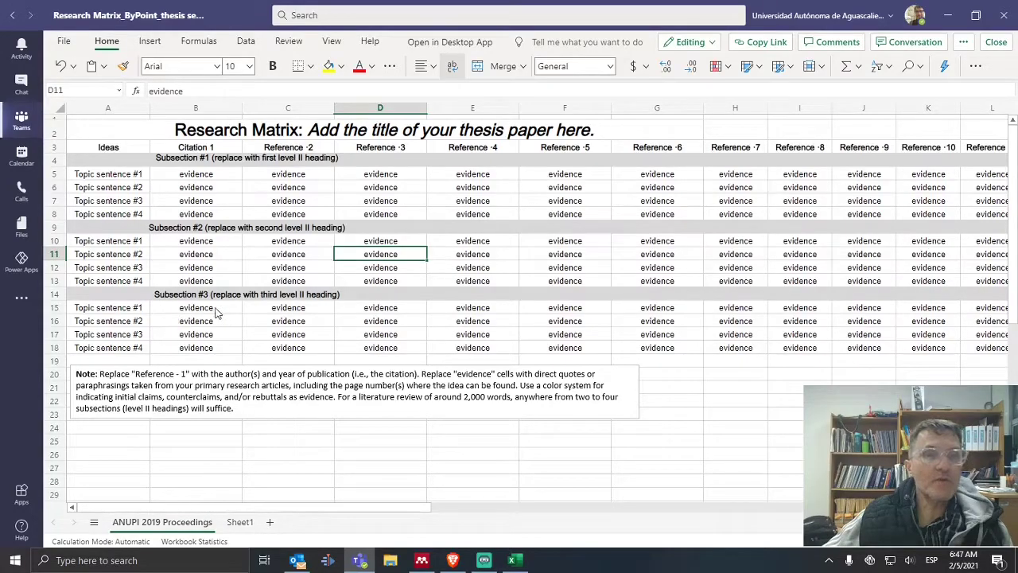
left_click(113, 325)
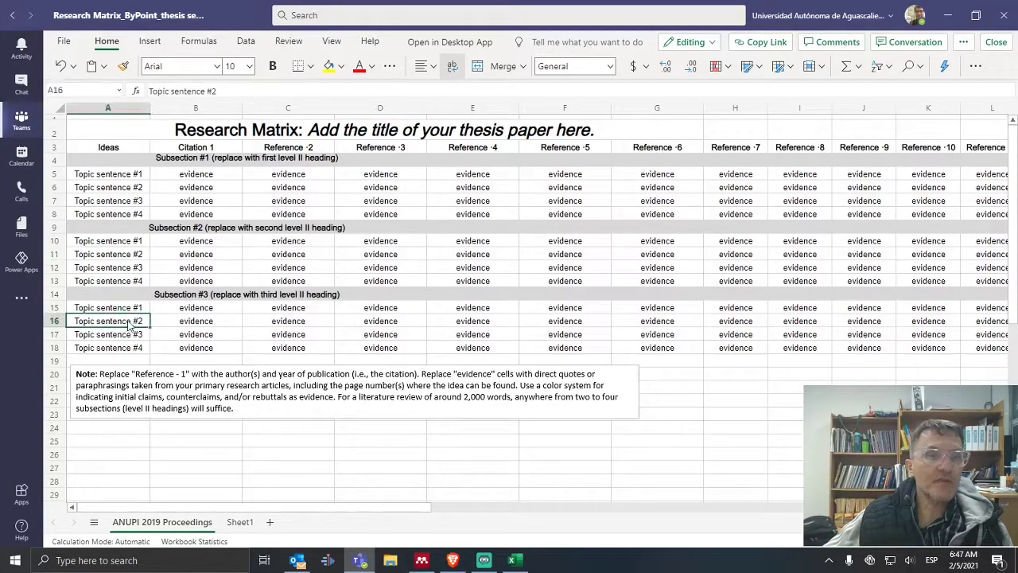
left_click(133, 334)
left_click(194, 336)
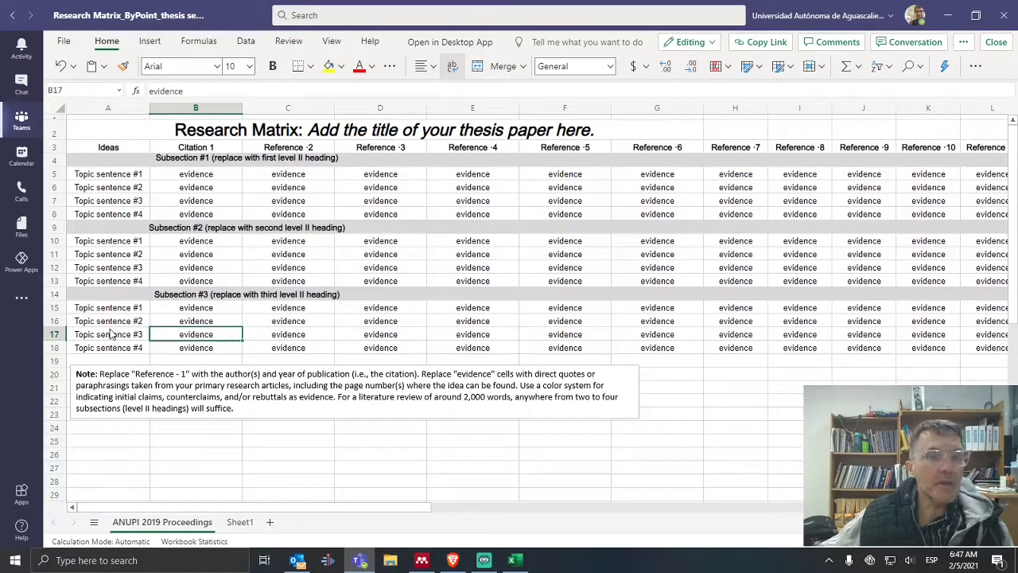
left_click(173, 162)
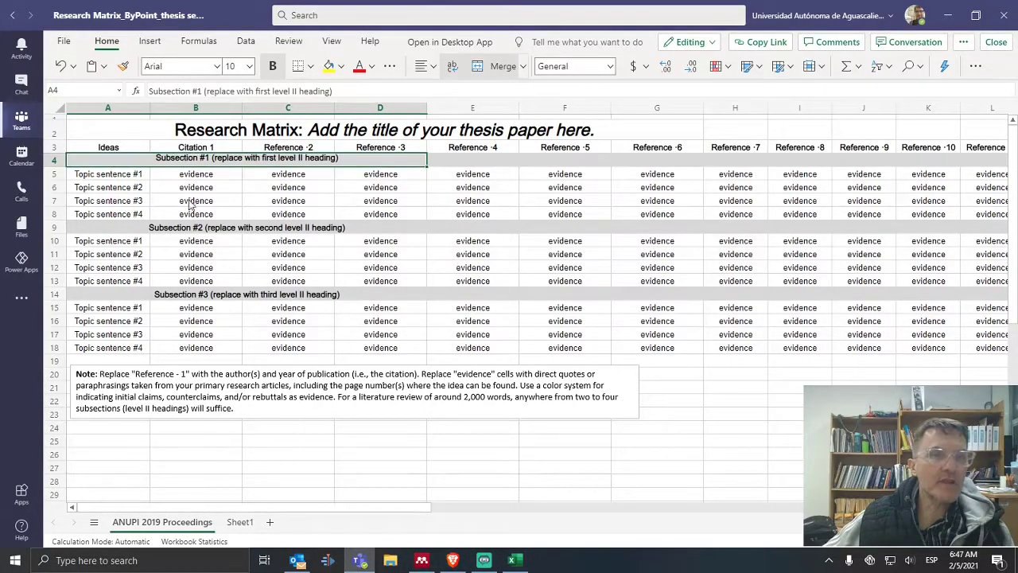
left_click(185, 229)
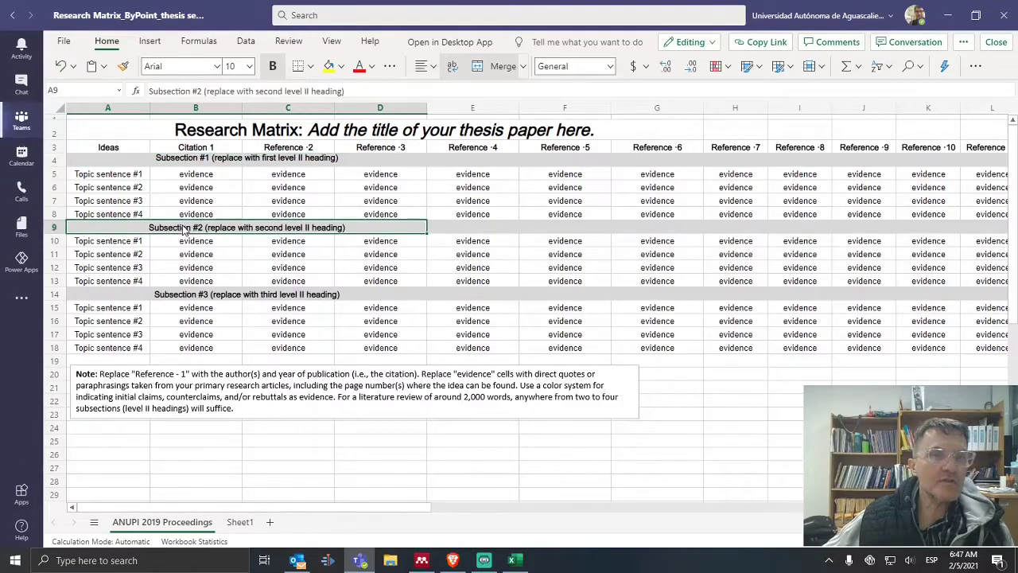
left_click(192, 293)
left_click(197, 228)
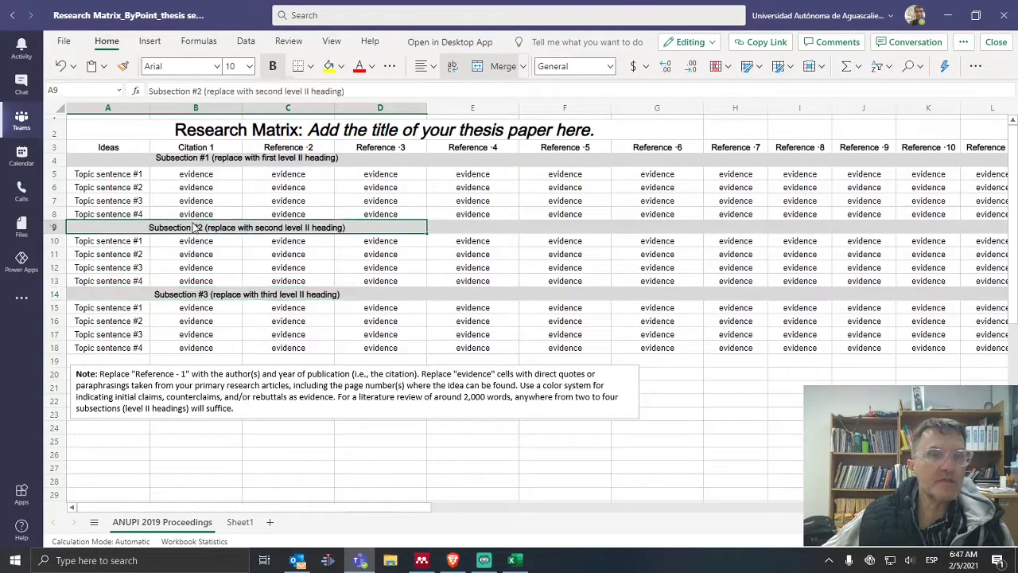
left_click(177, 294)
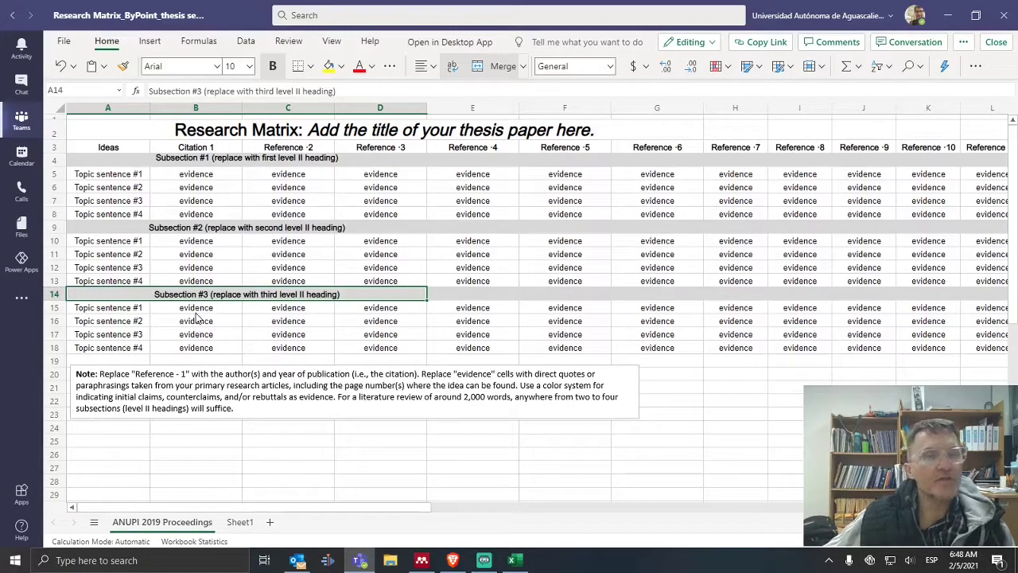
left_click(109, 311)
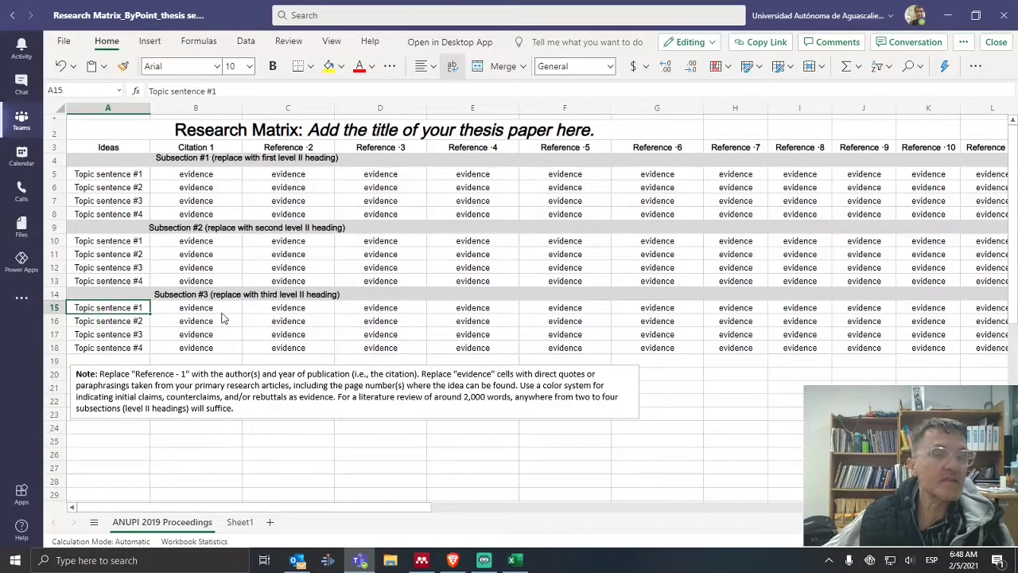
Step: Widen the Ideas column A to about 20 characters and select the whole column
left_click(113, 174)
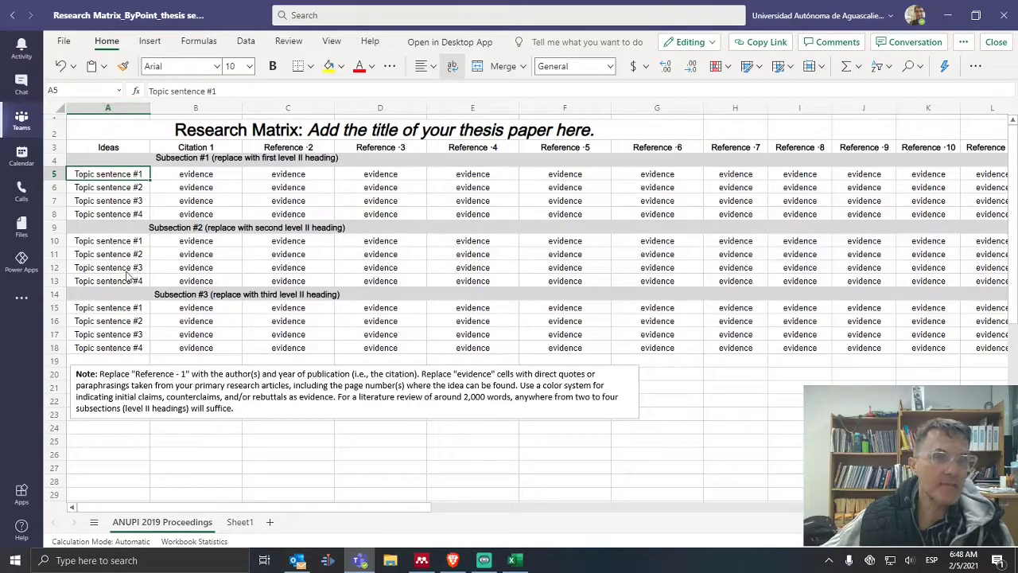
left_click_drag(149, 107, 157, 113)
left_click(116, 110)
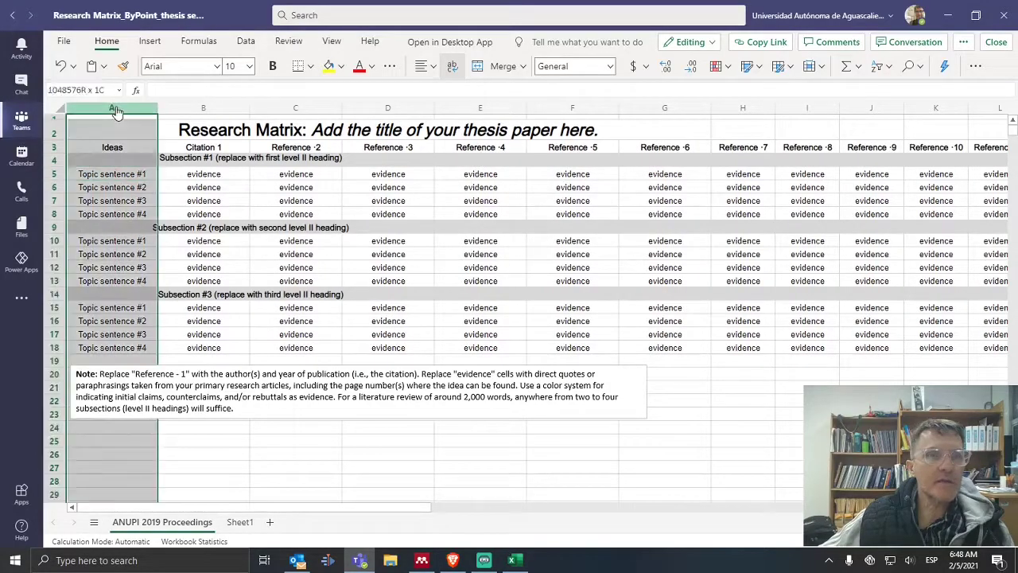
left_click(451, 70)
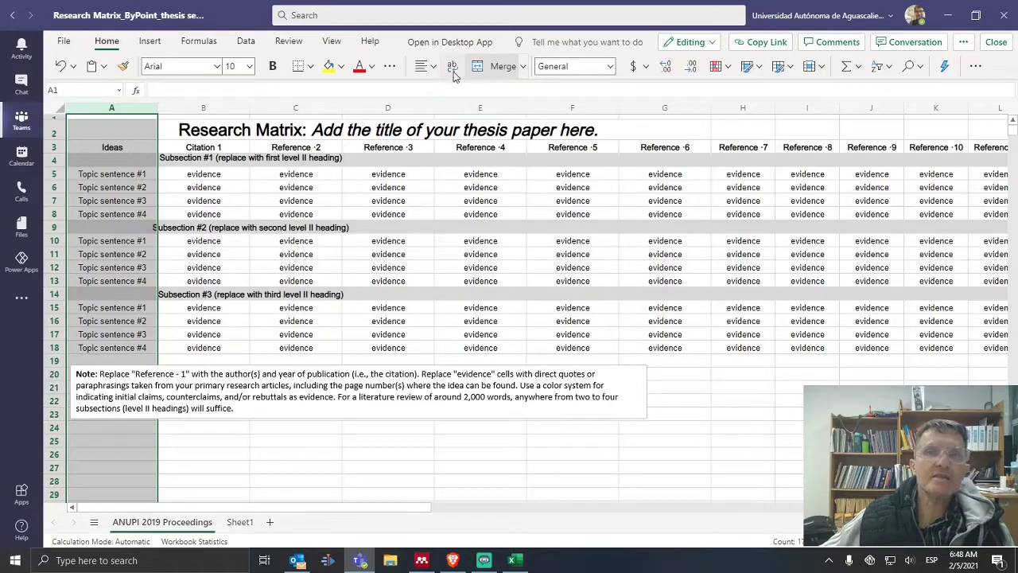
left_click(127, 200)
left_click(111, 177)
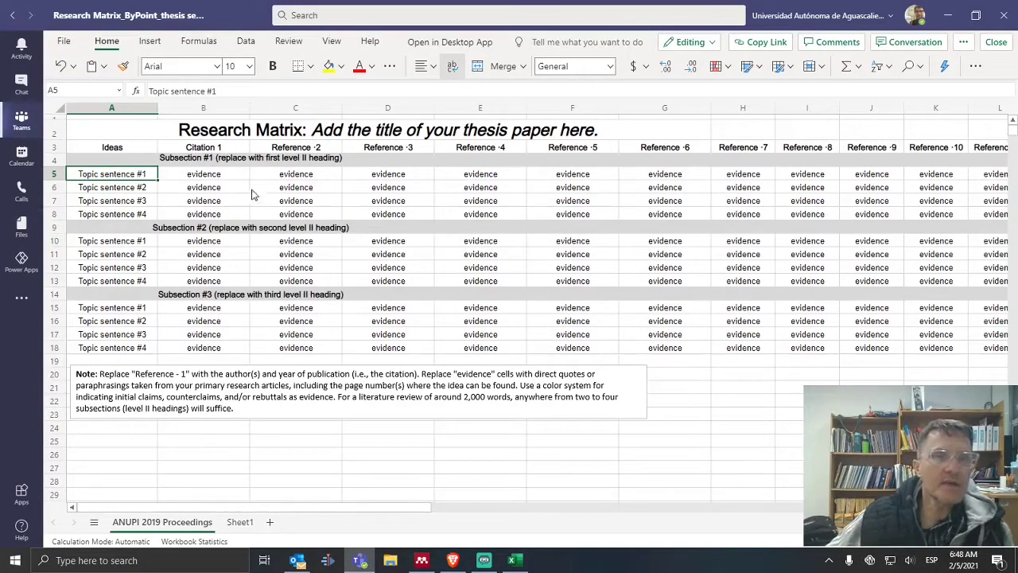
left_click(336, 200)
key("Right")
key("Right")
key("Right")
key("Right")
key("Right")
key("Right")
key("Right")
key("Right")
key("Right")
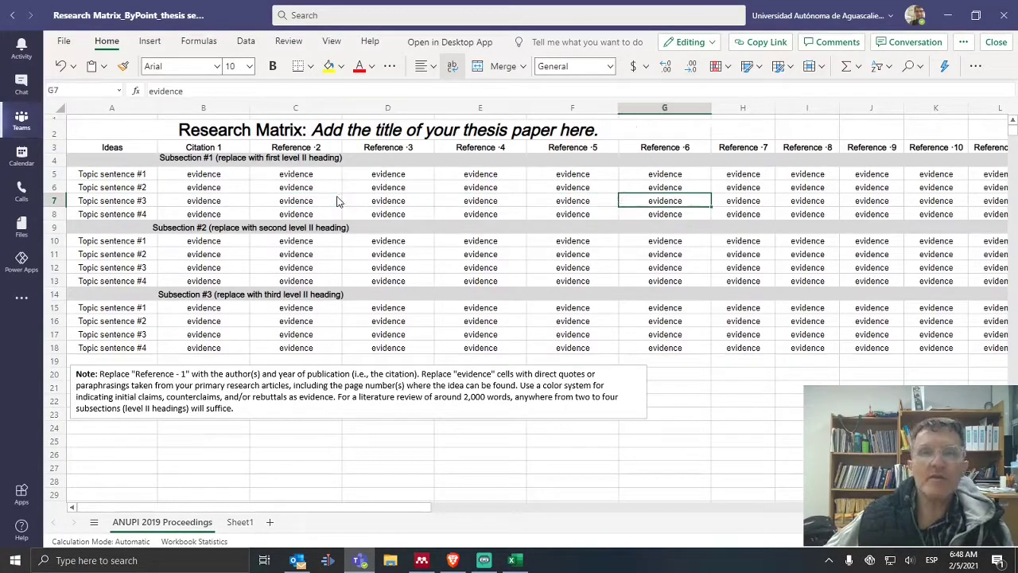
key("Right")
key("Right")
key("Right")
key("Left")
key("Left")
key("Left")
key("Left")
key("Left")
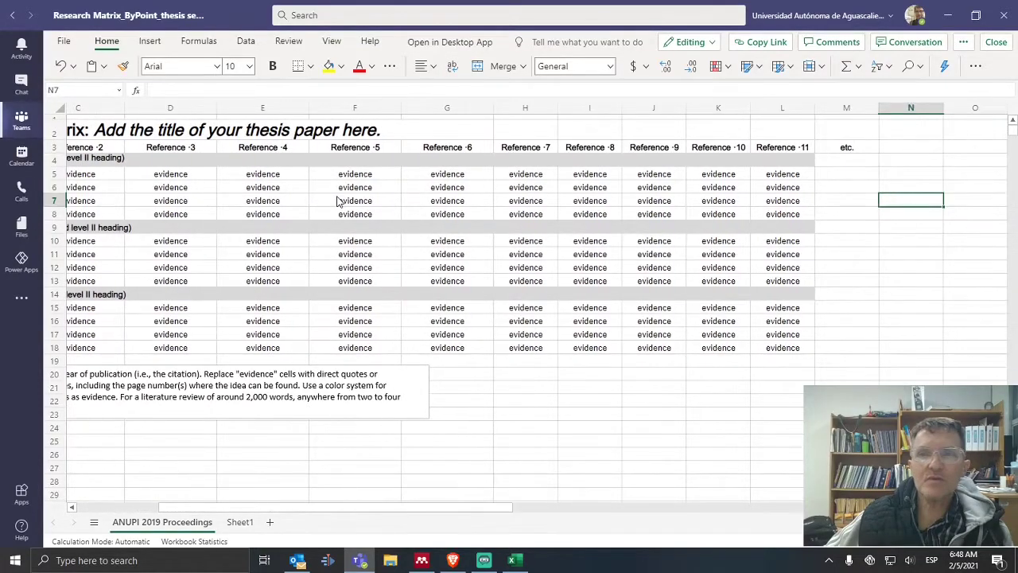
key("Home")
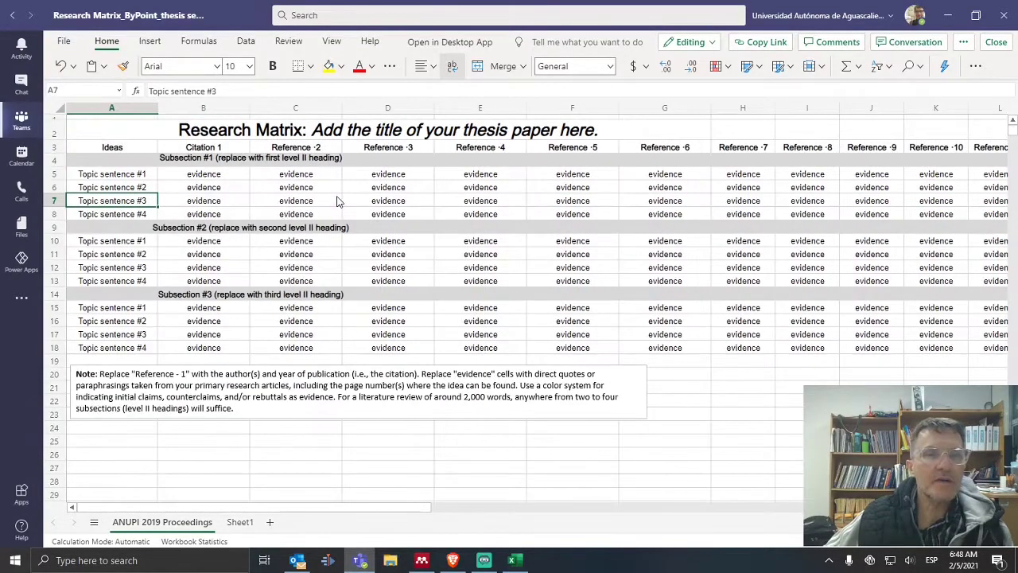
key("Down")
key("Down")
key("Down")
key("Down")
key("Down")
key("Down")
key("Down")
key("Down")
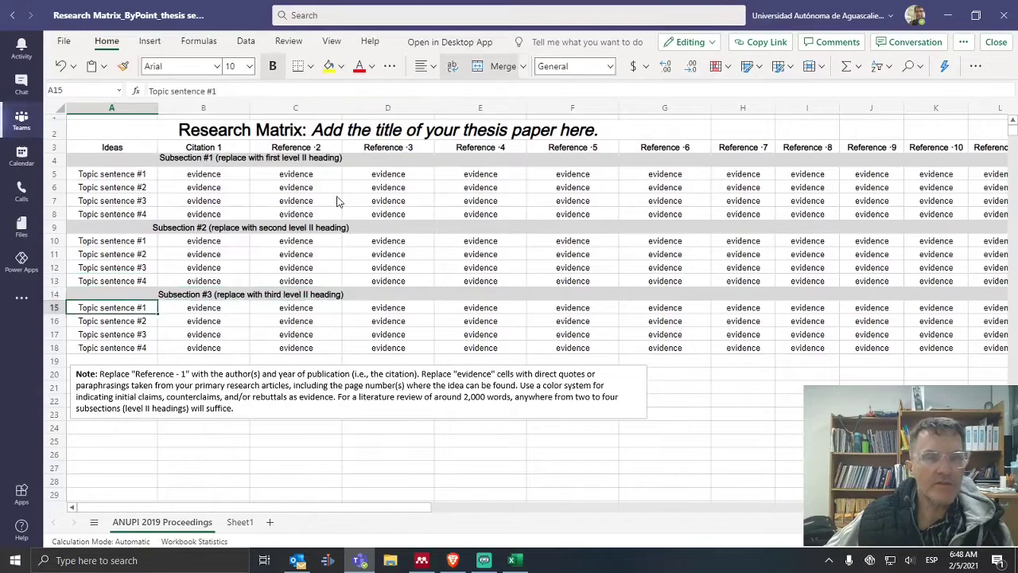
key("Right")
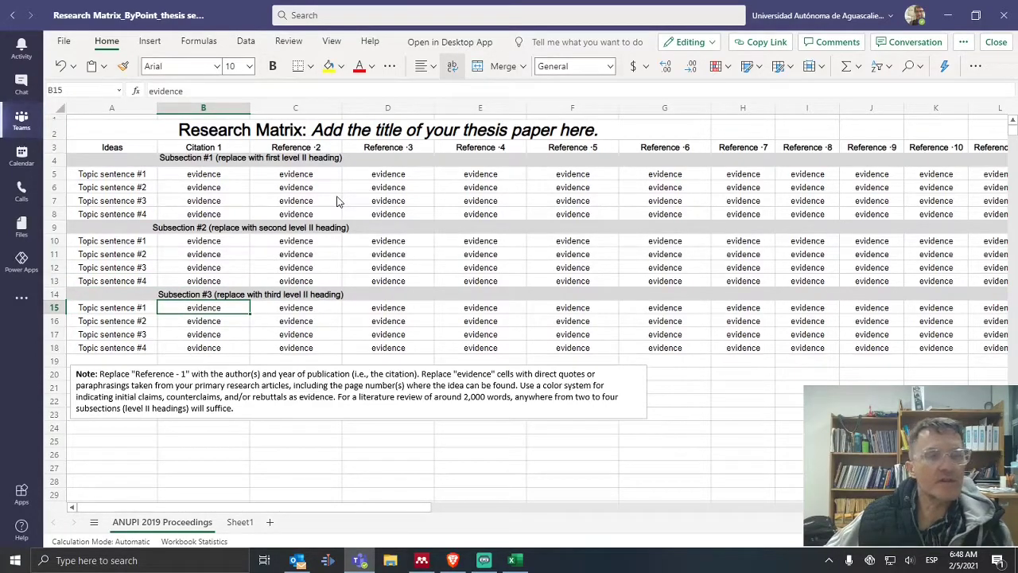
key("Left")
key("Right")
key("Right")
key("Right")
key("Right")
key("Right")
key("Right")
key("Right")
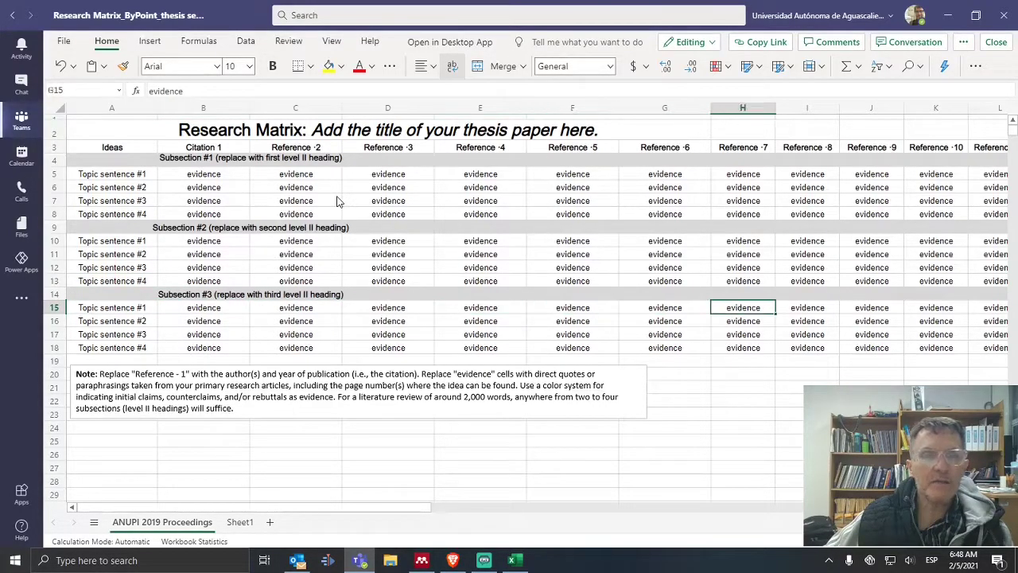
key("Left")
key("Left")
key("Left")
key("Left")
key("Left")
key("Down")
key("Down")
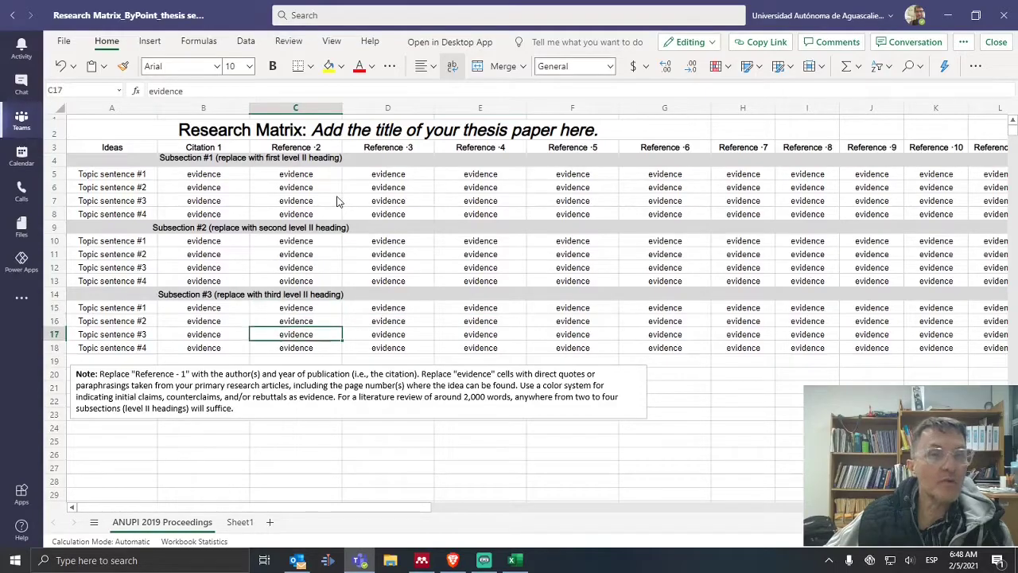
key("Right")
key("Left")
key("Left")
key("Up")
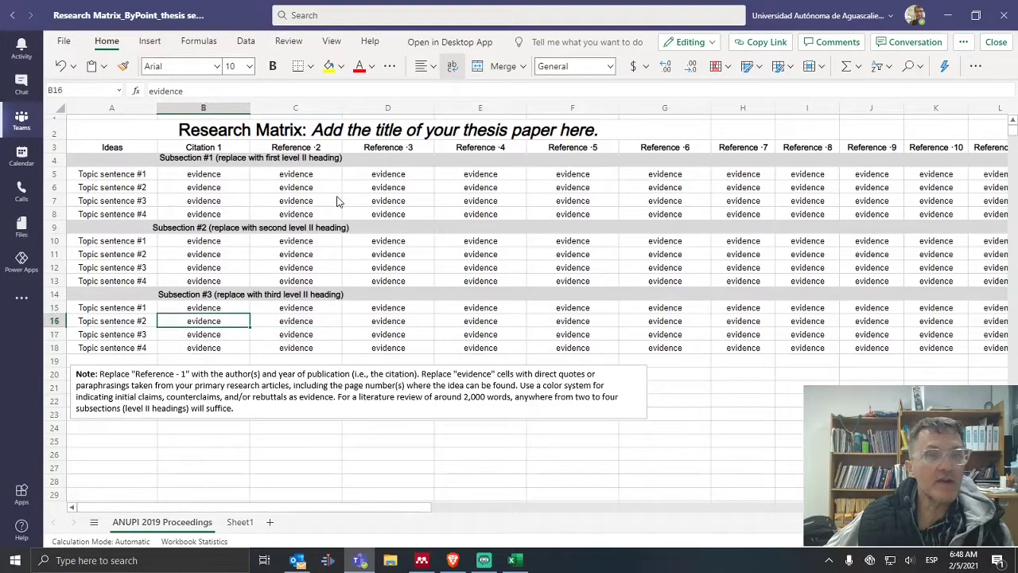
key("Left")
key("Up")
key("Right")
key("Up")
key("Down")
key("Down")
key("Down")
key("Left")
key("Right")
key("Left")
key("Right")
key("Right")
key("Right")
key("Right")
key("Right")
key("Right")
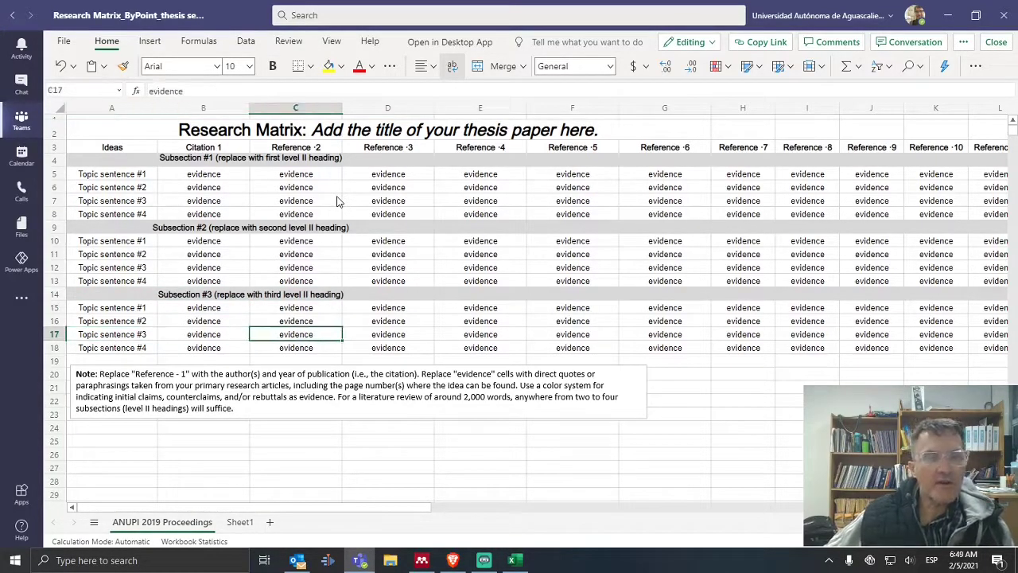
key("Left")
key("Left")
key("Left")
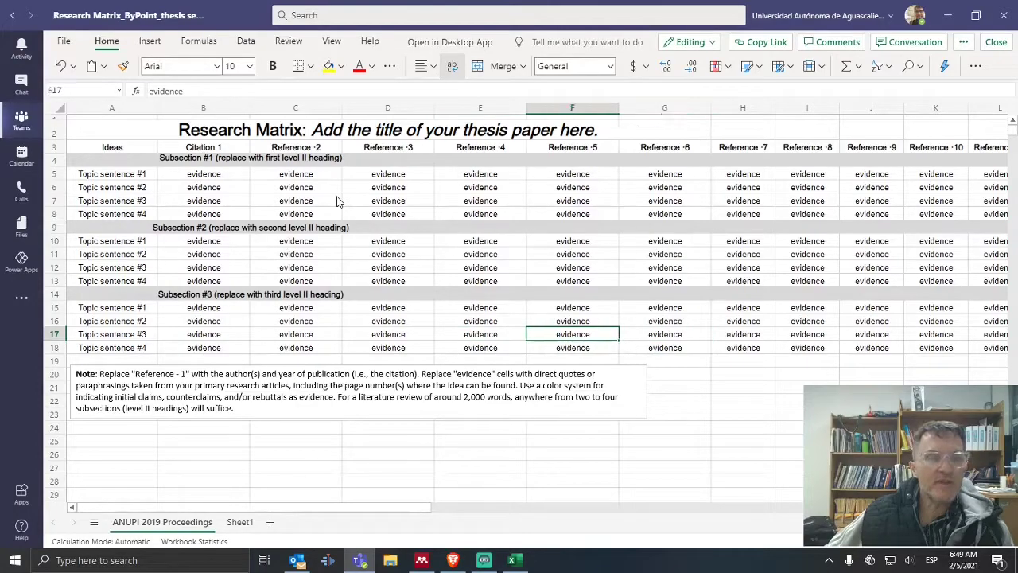
key("Left")
key("Left")
key("Left")
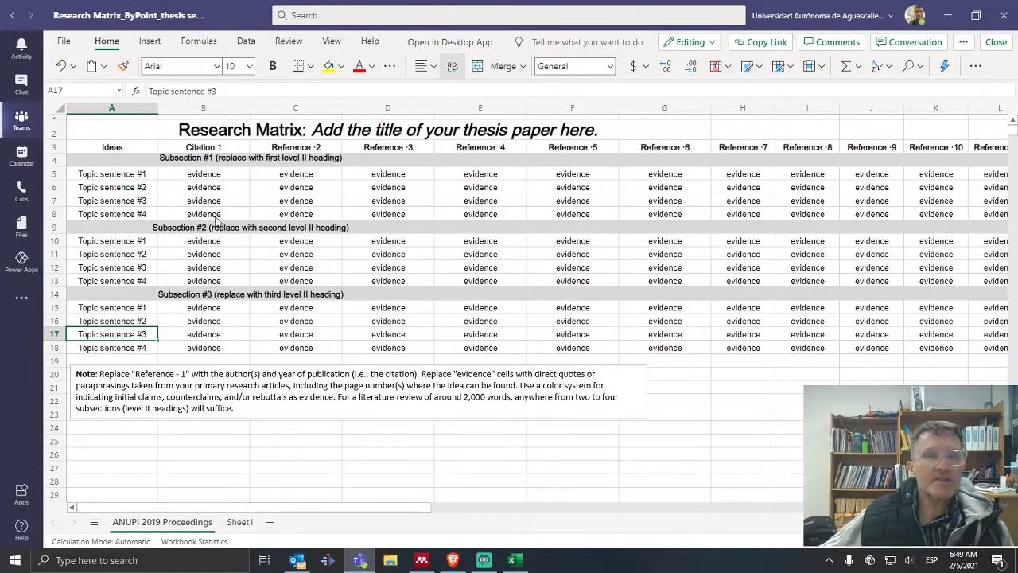
Step: Bring Mendeley Desktop forward and open the 'The order of explicit information' paper
left_click(422, 560)
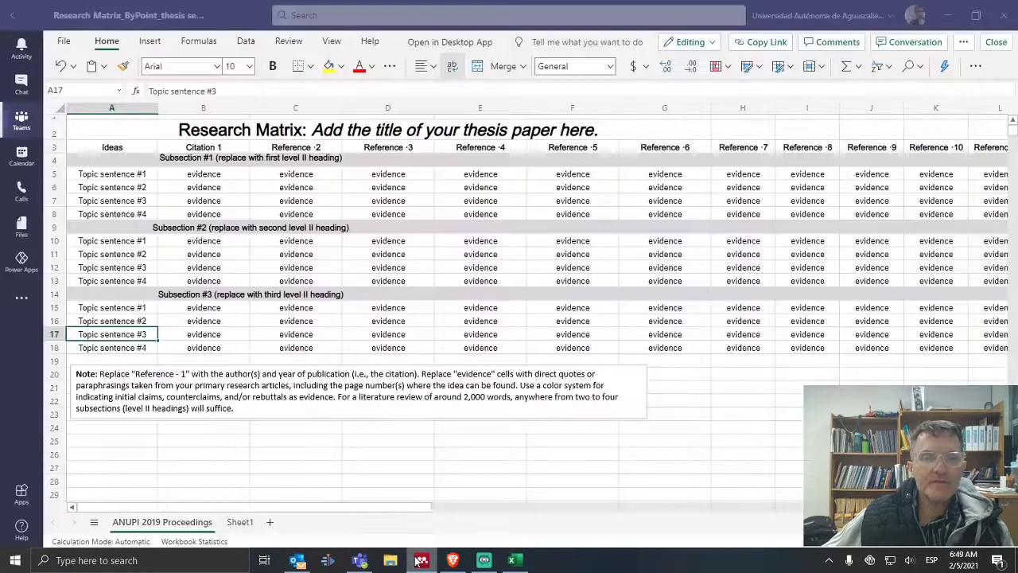
left_click(419, 556)
left_click(425, 560)
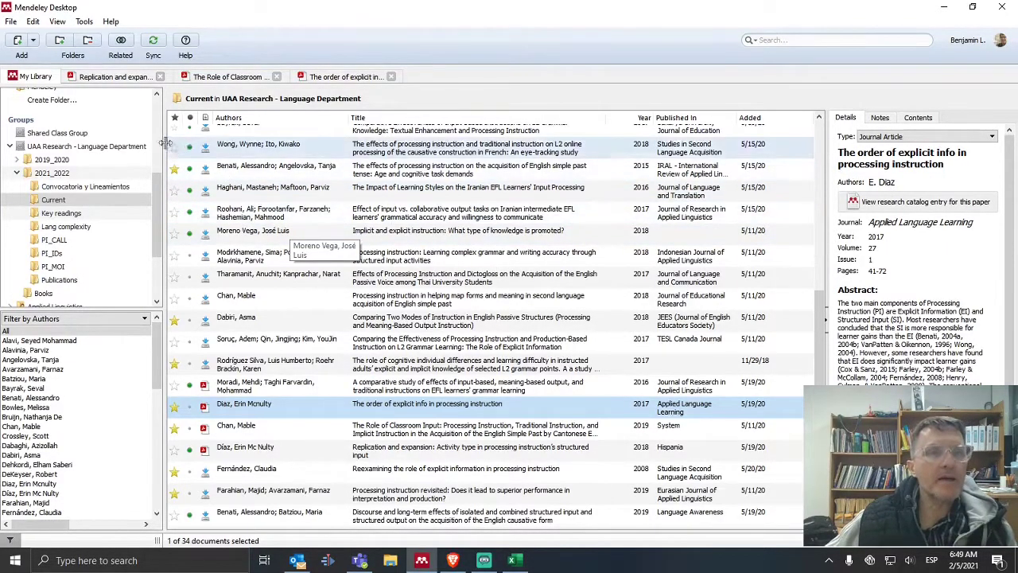
left_click(127, 77)
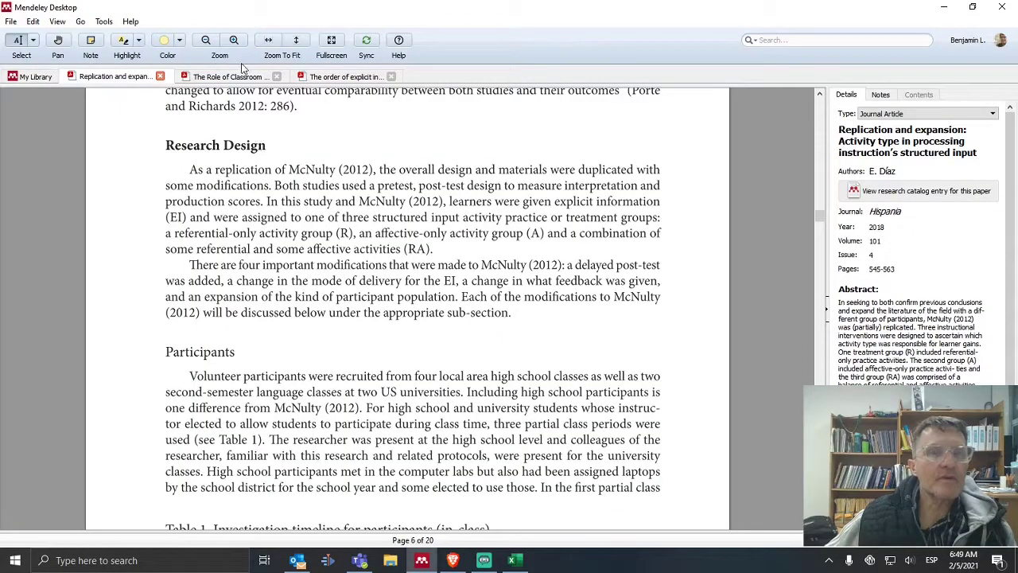
left_click(243, 76)
left_click(347, 77)
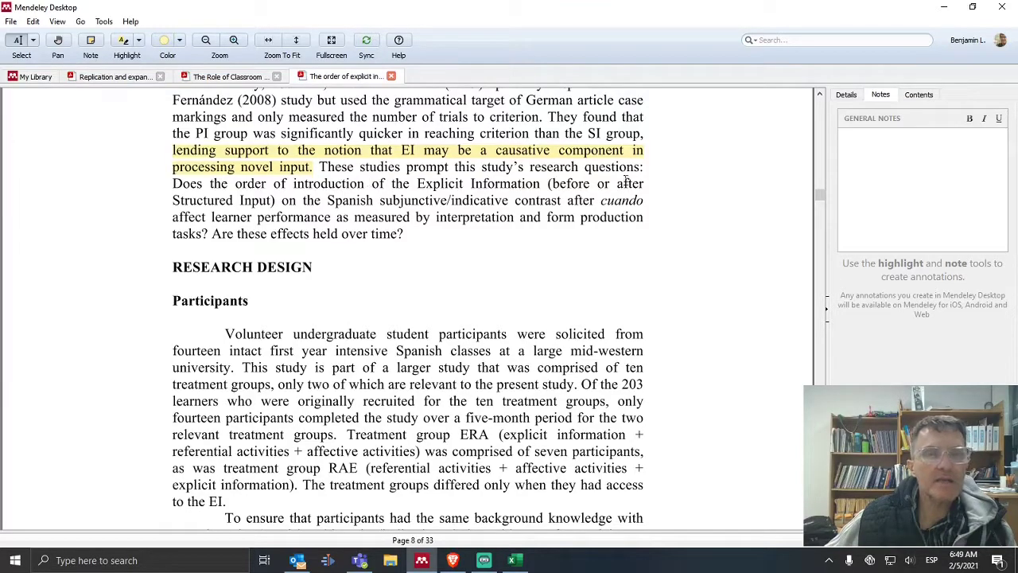
Step: Scroll up to the yellow 'For object pronouns…' highlight on page 7
scroll(477, 231, "up", 2)
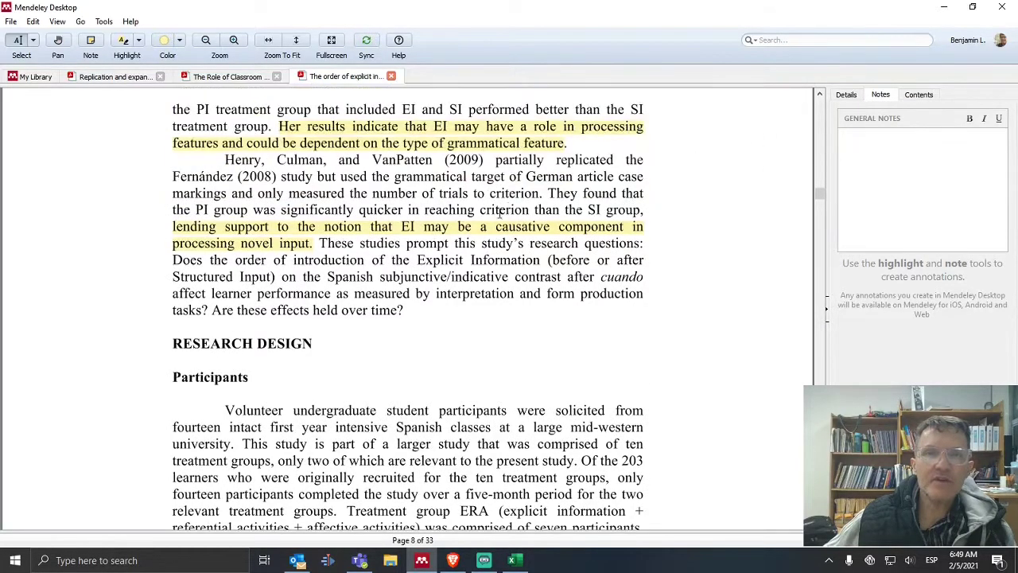
left_click(482, 235)
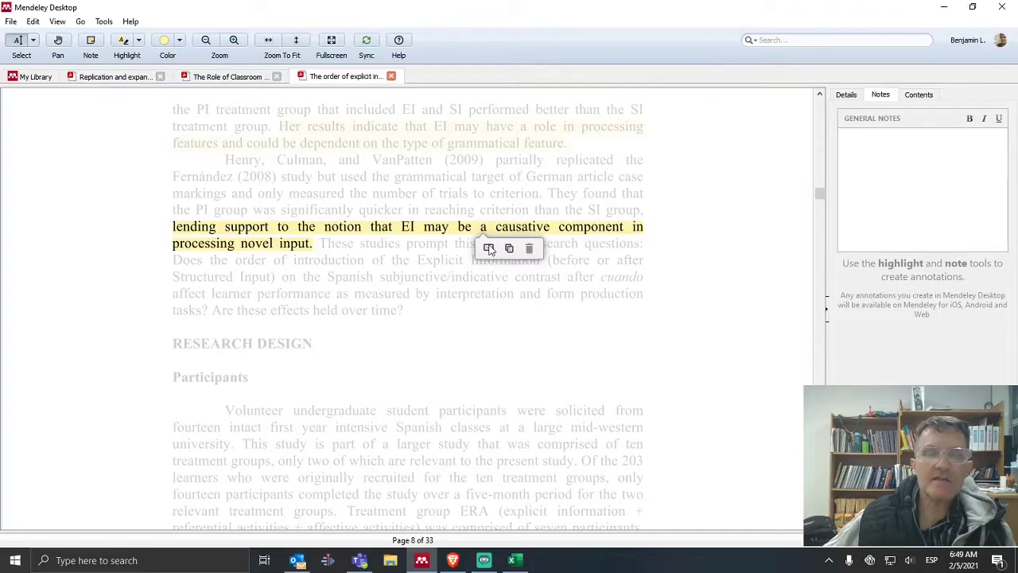
left_click(389, 251)
scroll(391, 245, "up", 2)
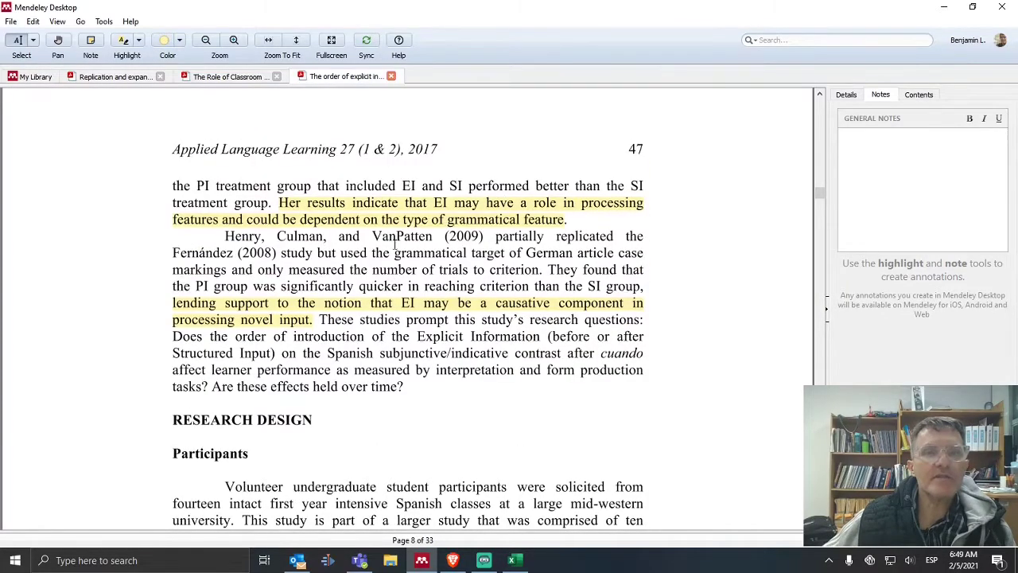
scroll(475, 240, "up", 9)
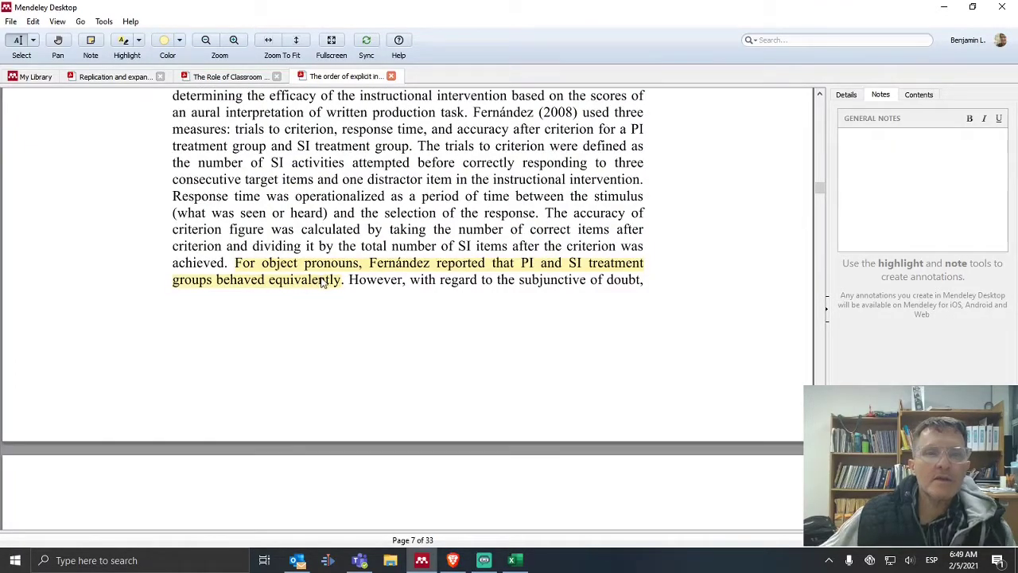
Step: Attach a 'Treatment 1' note to the object-pronouns highlight on page 7
left_click(326, 284)
left_click(335, 296)
type("Treat")
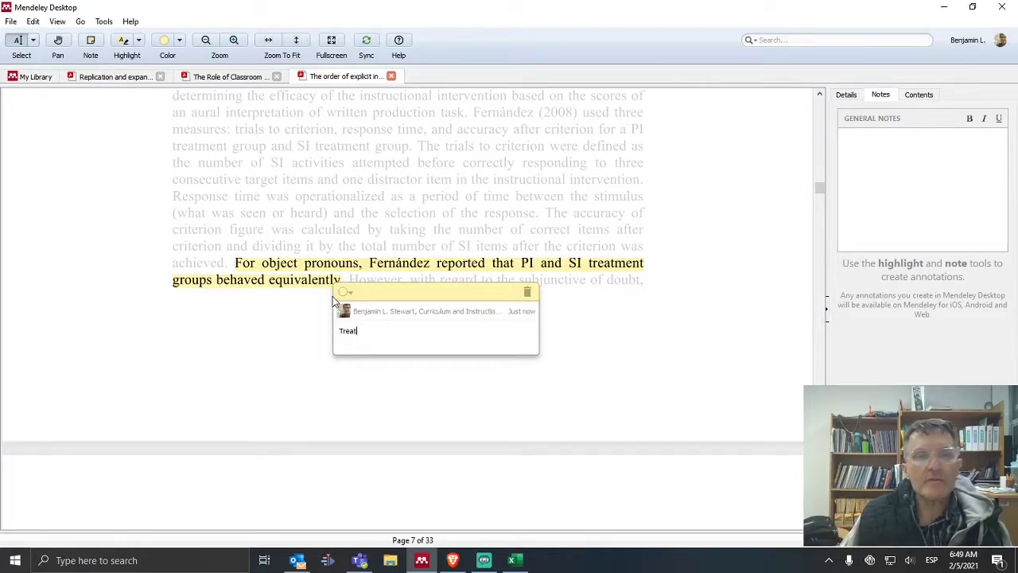
type("men")
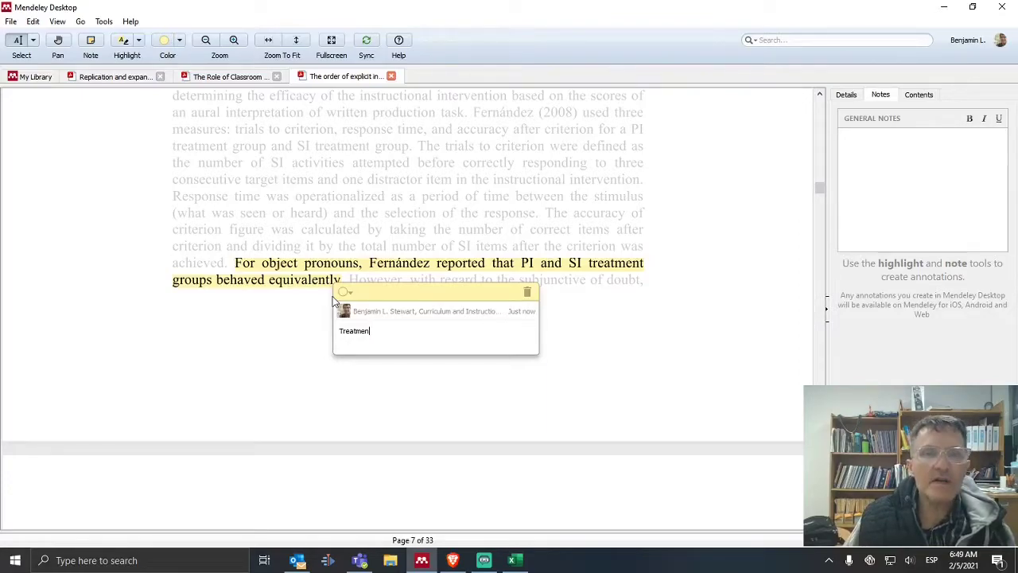
type("t 1")
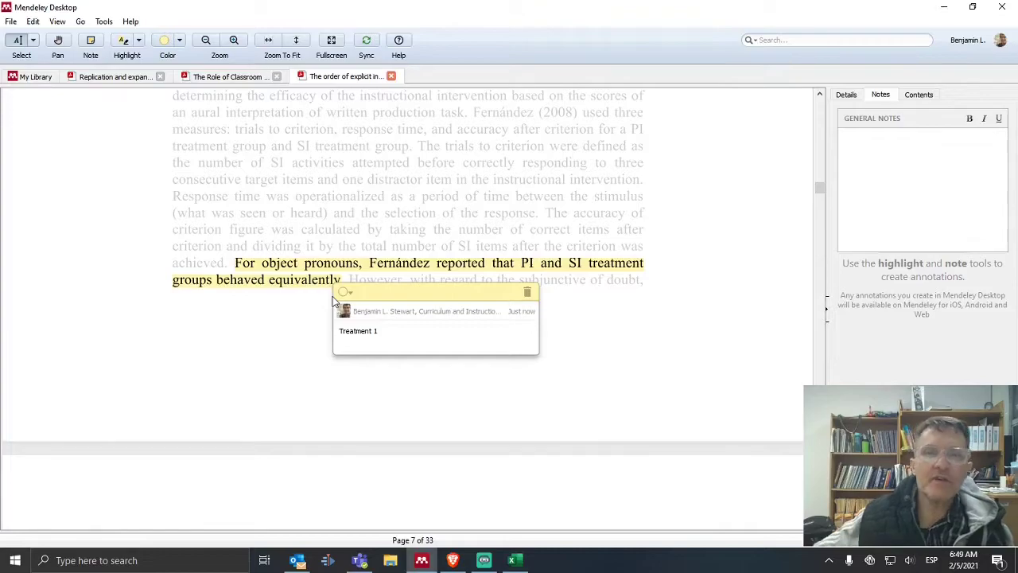
left_click(510, 203)
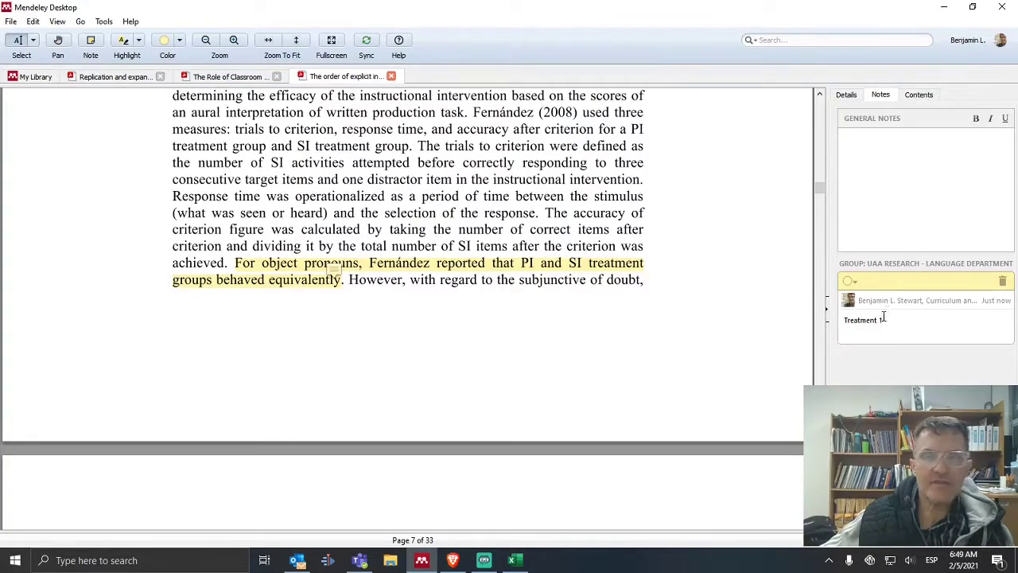
Step: Scroll up to page 6 and select 'These activities ask…opinion or judgment.'
left_click(350, 270)
scroll(400, 230, "up", 5)
scroll(406, 225, "up", 1)
scroll(409, 223, "down", 3)
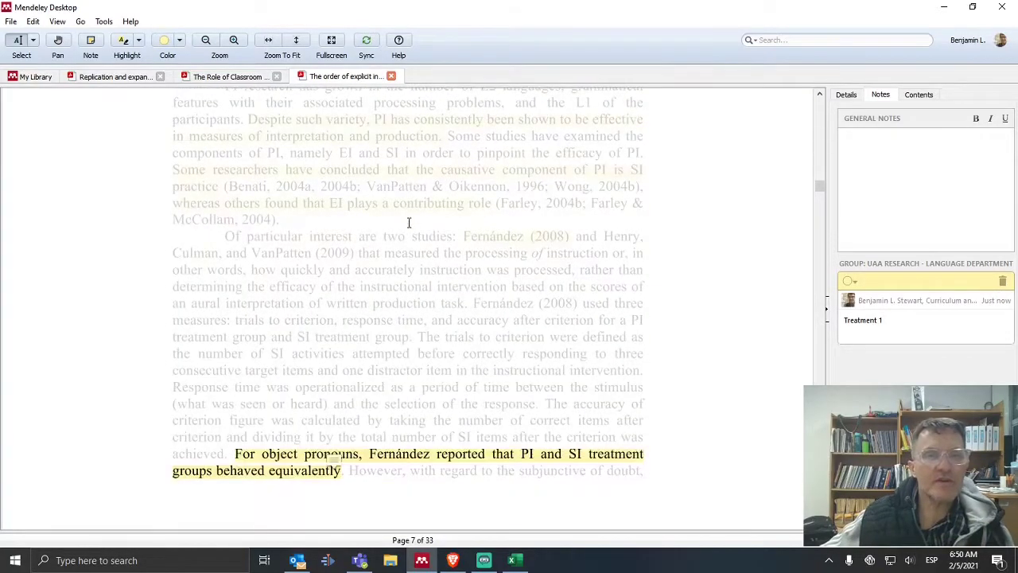
left_click(357, 276)
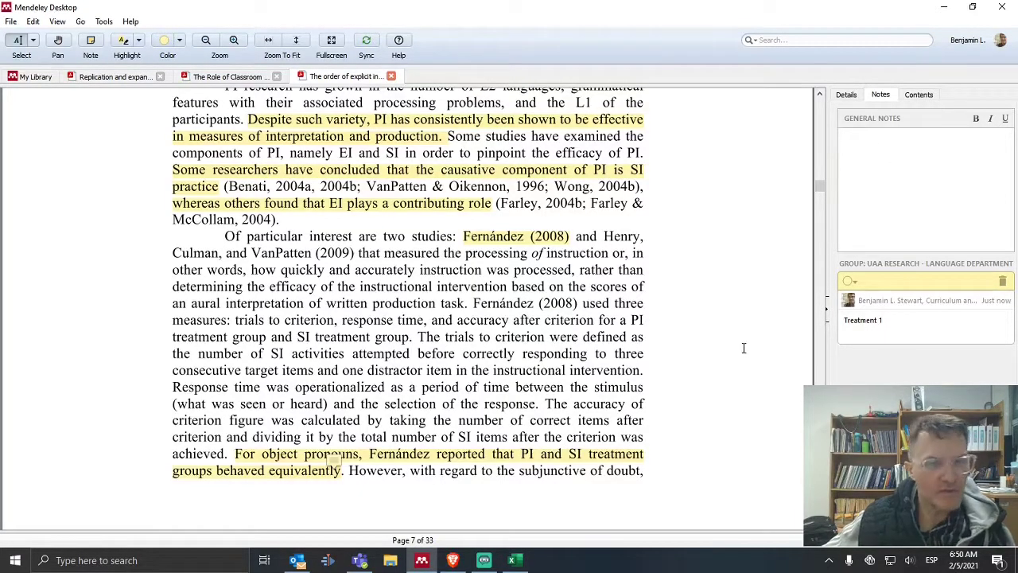
scroll(455, 282, "up", 8)
scroll(449, 280, "up", 13)
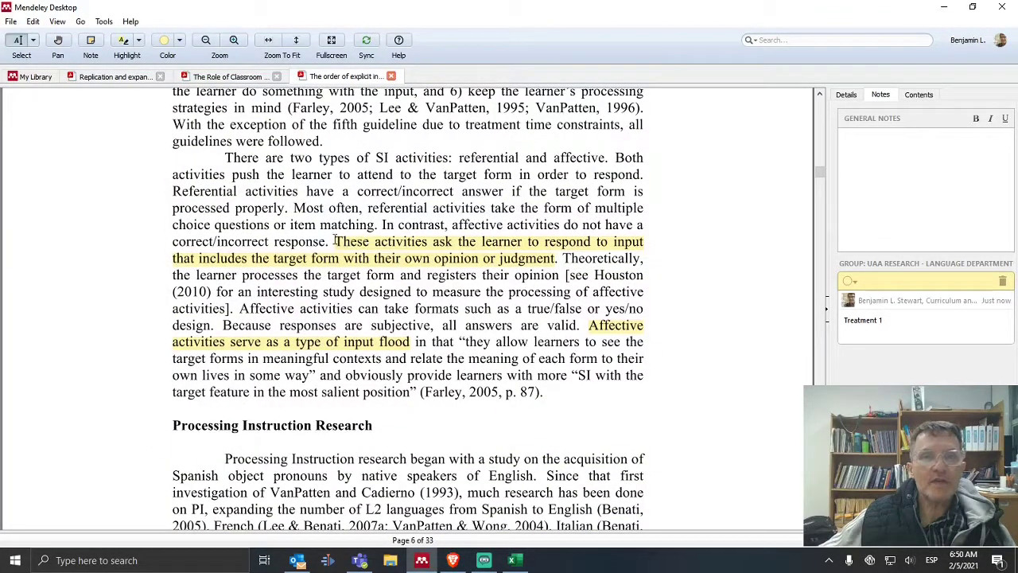
left_click_drag(335, 242, 559, 258)
key("ctrl+c")
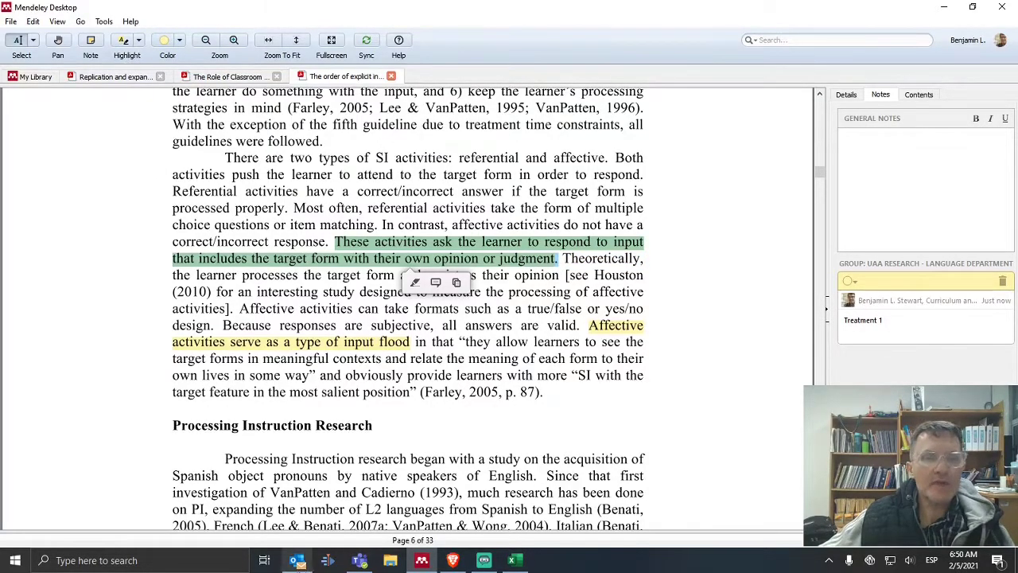
left_click(360, 561)
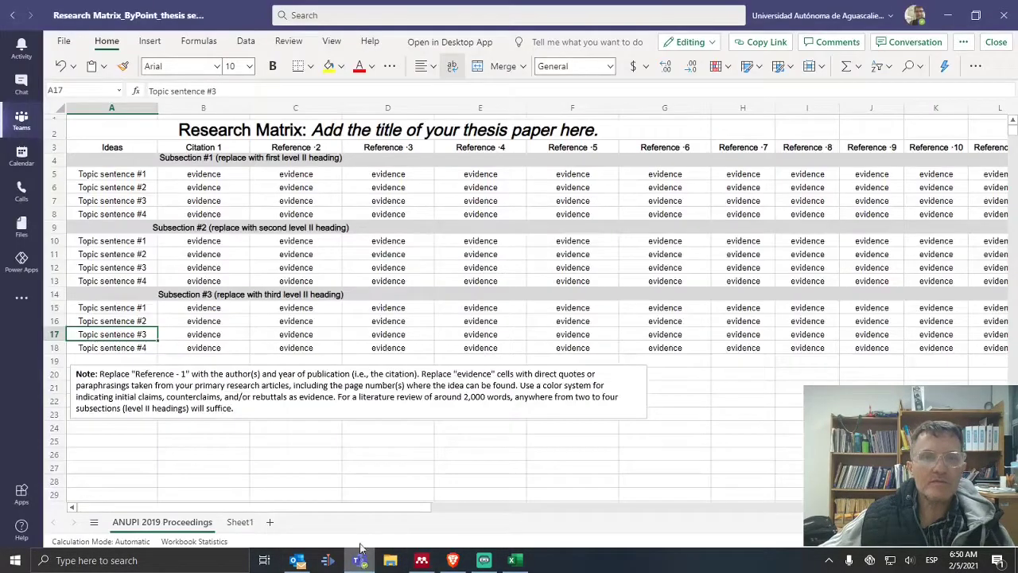
left_click(387, 336)
key("ctrl+v")
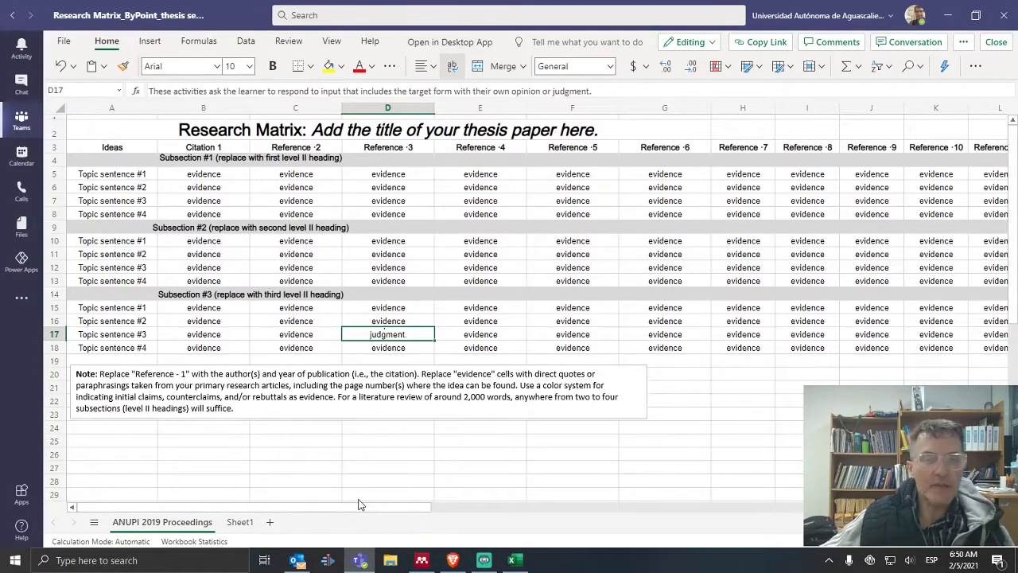
key("ctrl+z")
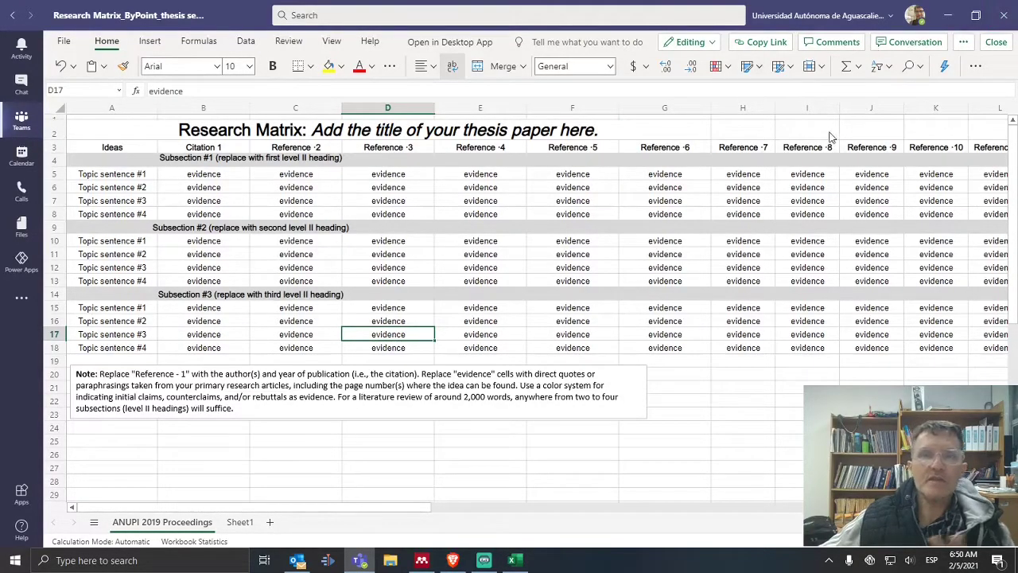
Step: Return to the article and scroll to the passage ending with the research questions
left_click(947, 15)
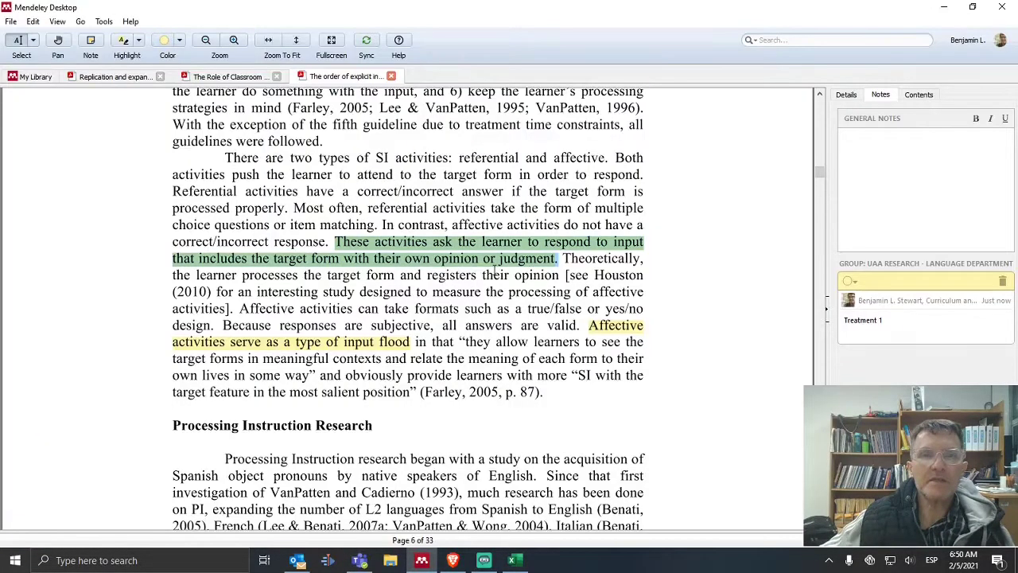
left_click(395, 280)
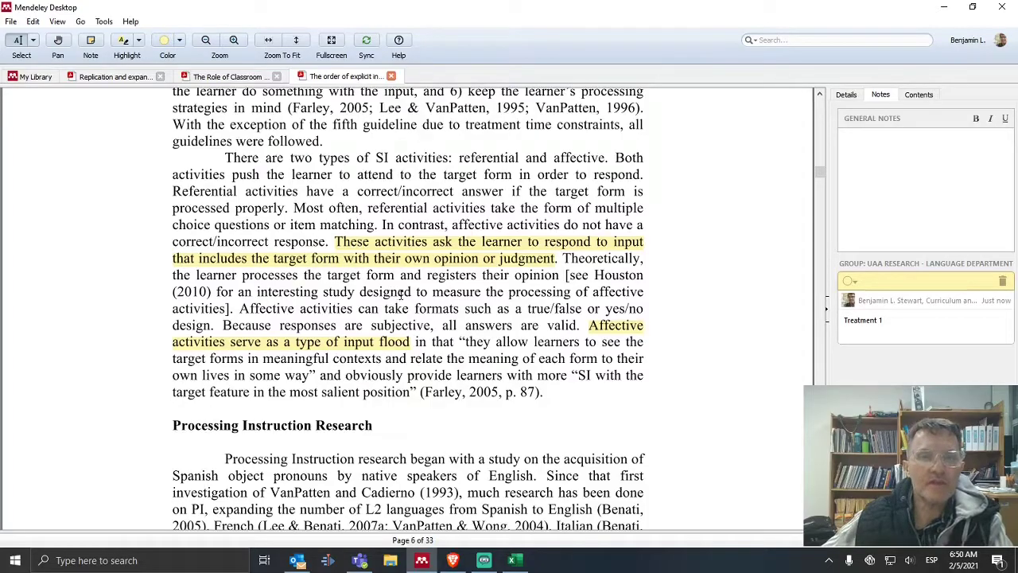
scroll(394, 306, "down", 4)
scroll(398, 314, "up", 8)
scroll(400, 318, "up", 15)
scroll(399, 310, "up", 15)
scroll(294, 227, "up", 3)
scroll(315, 216, "down", 8)
scroll(314, 216, "up", 10)
scroll(315, 217, "down", 15)
scroll(315, 212, "down", 16)
scroll(316, 212, "down", 7)
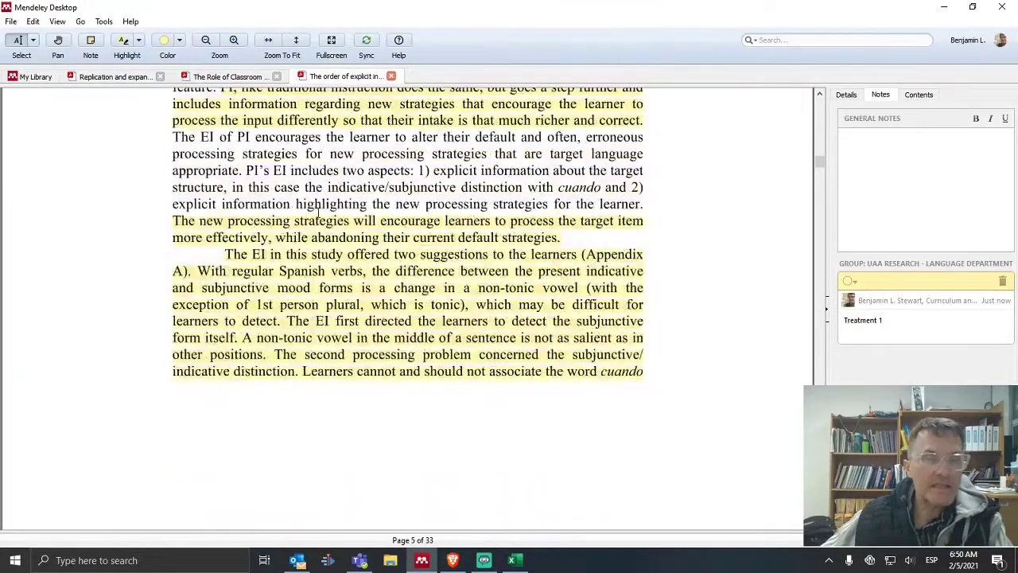
scroll(321, 210, "down", 15)
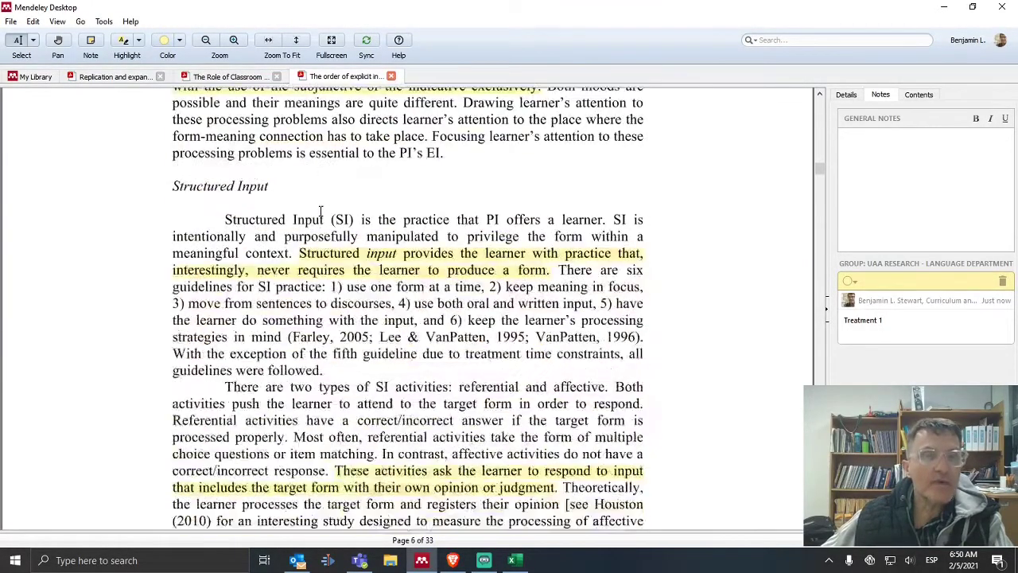
scroll(320, 210, "down", 8)
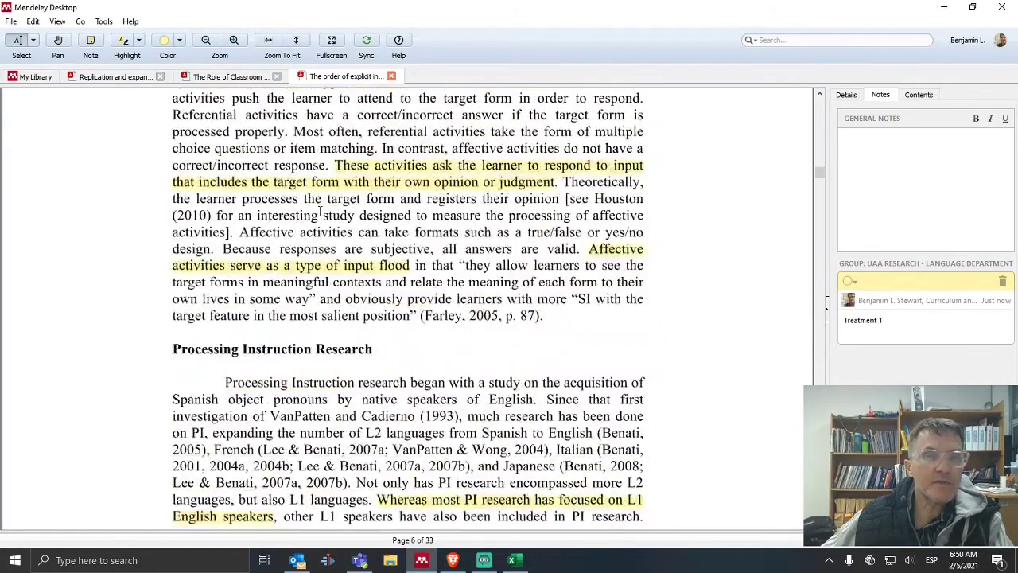
scroll(320, 211, "down", 20)
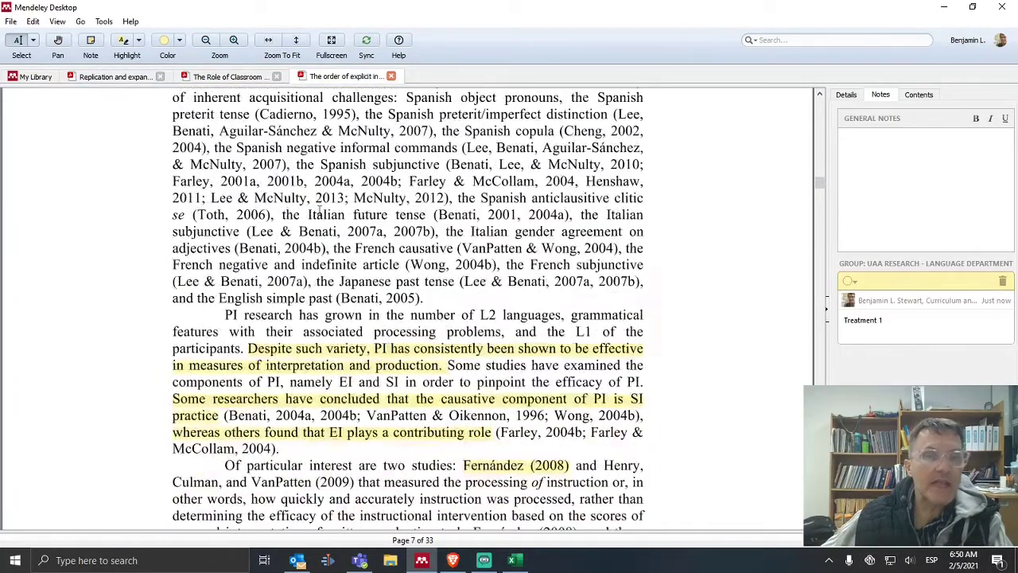
scroll(321, 210, "down", 16)
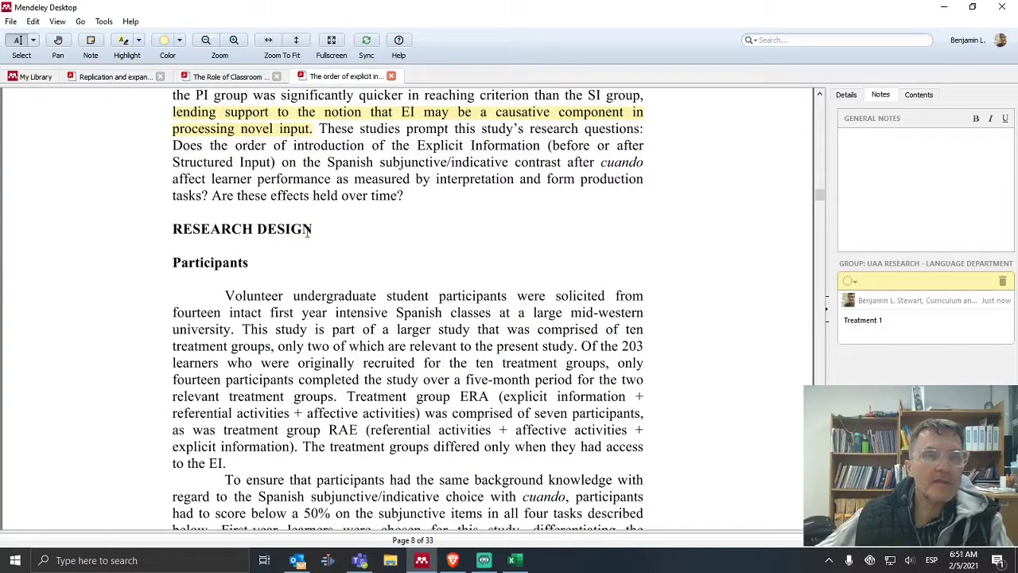
left_click_drag(318, 228, 199, 229)
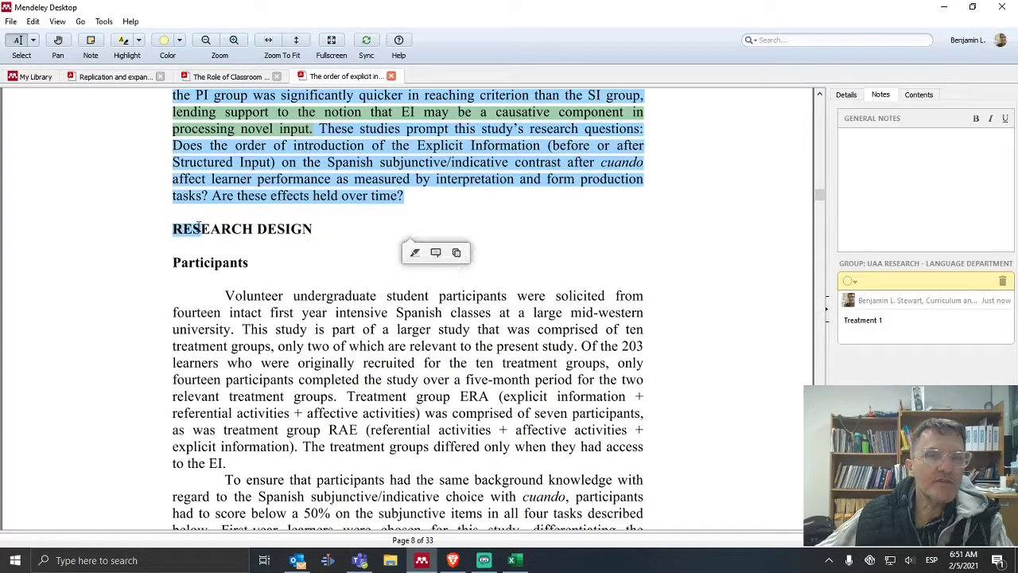
left_click(253, 228)
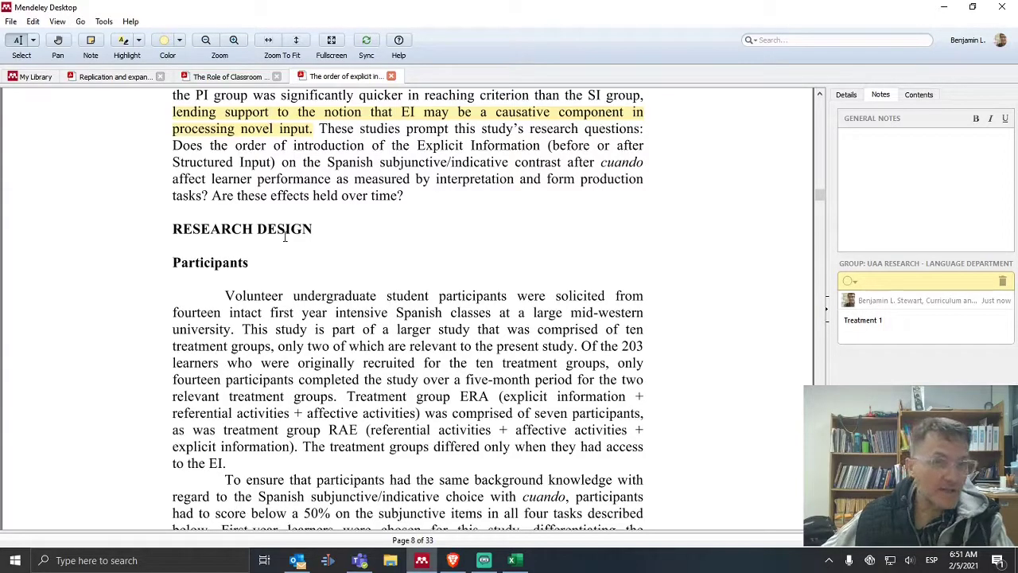
Step: Scroll down to the RESULTS section and Table 3 mean scores on page 11
scroll(250, 254, "down", 1)
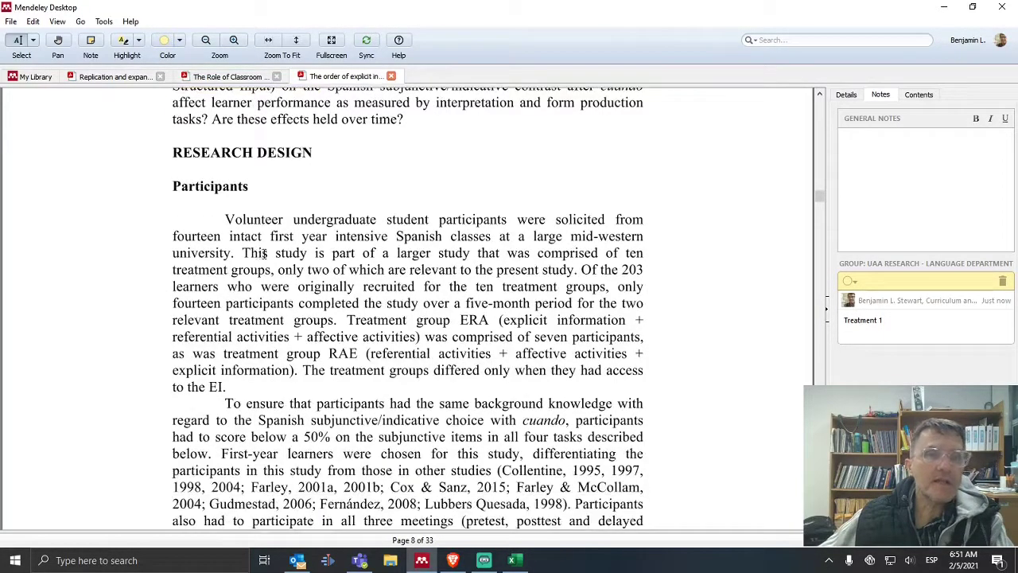
scroll(263, 253, "down", 1)
scroll(261, 251, "up", 1)
scroll(291, 284, "down", 2)
scroll(273, 234, "up", 1)
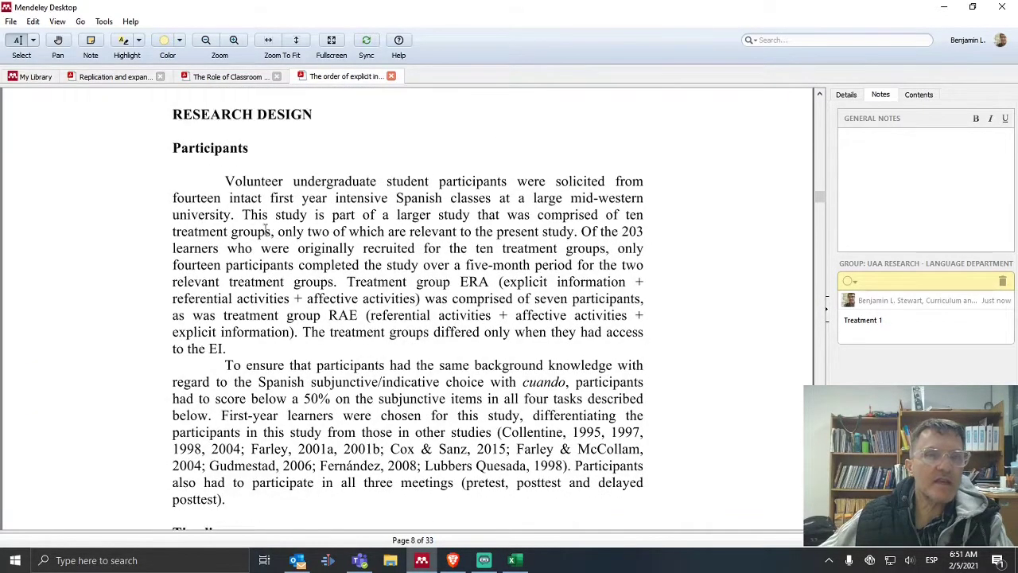
scroll(260, 227, "up", 1)
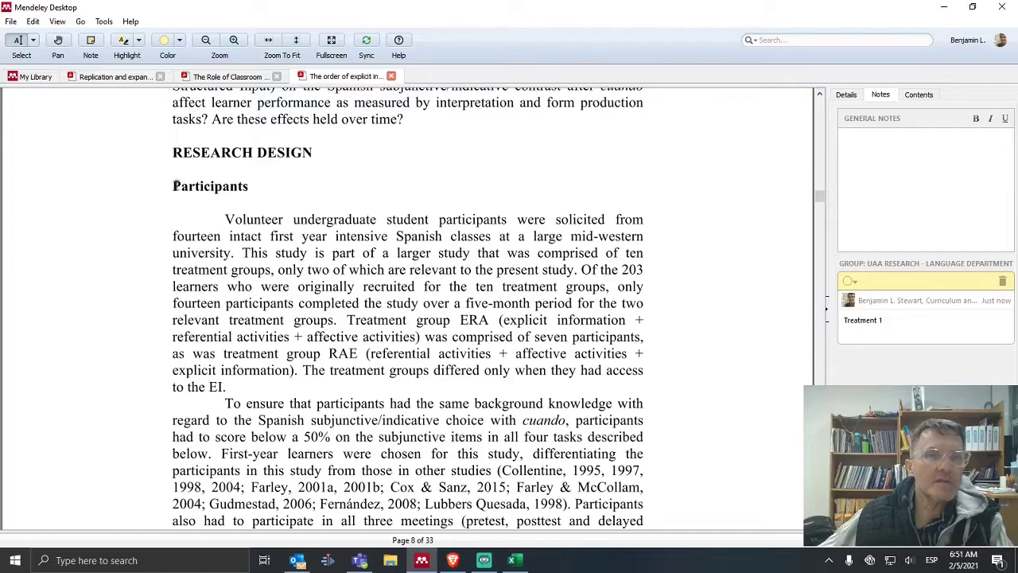
scroll(315, 278, "down", 6)
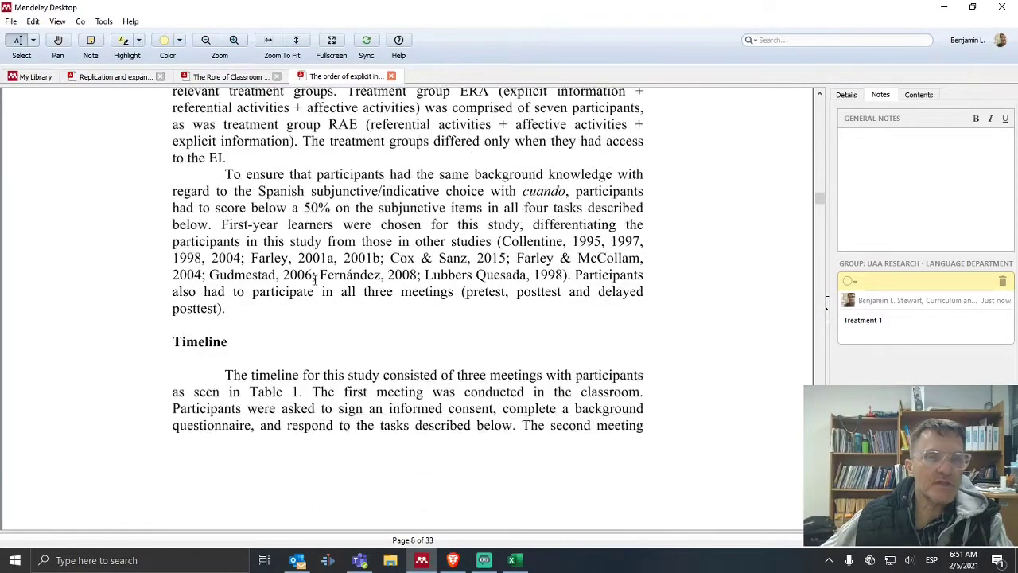
scroll(315, 278, "down", 2)
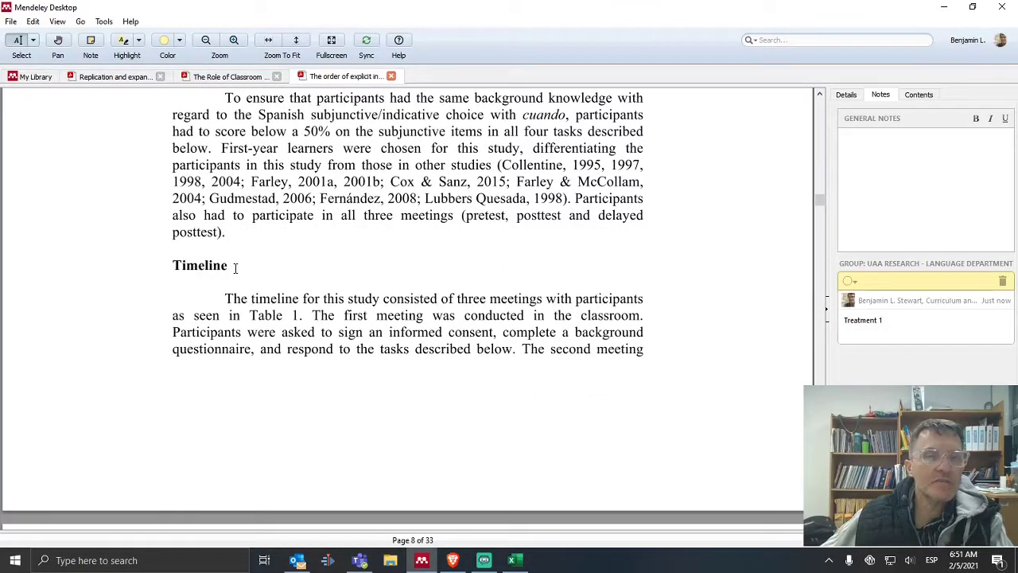
scroll(239, 267, "down", 20)
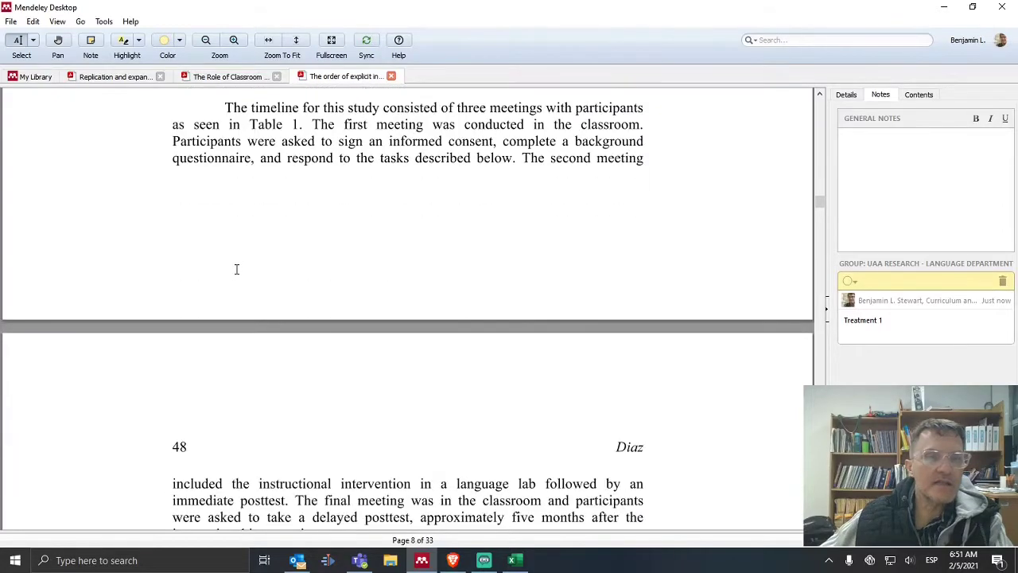
scroll(236, 267, "down", 5)
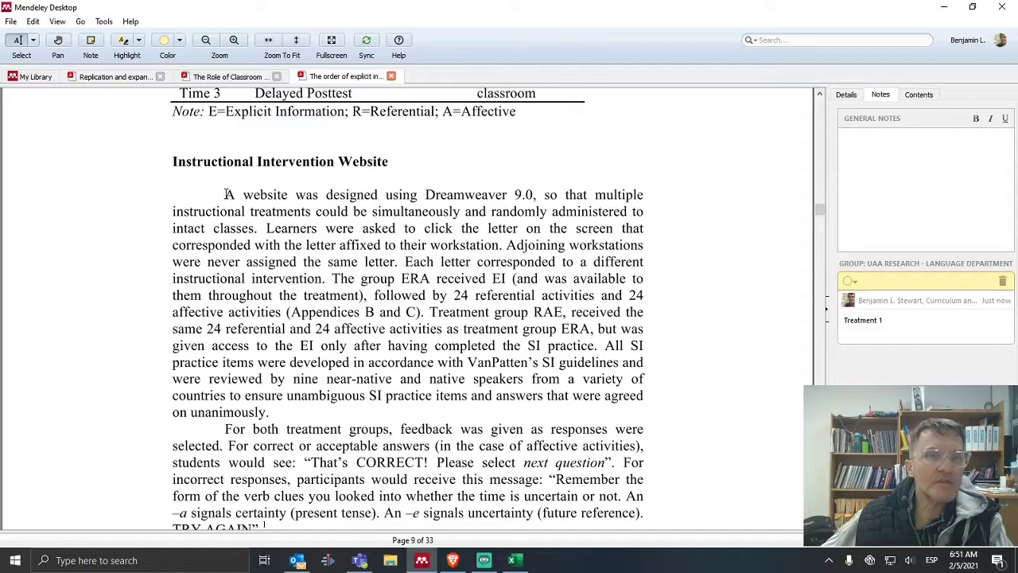
scroll(231, 230, "down", 13)
scroll(231, 204, "down", 4)
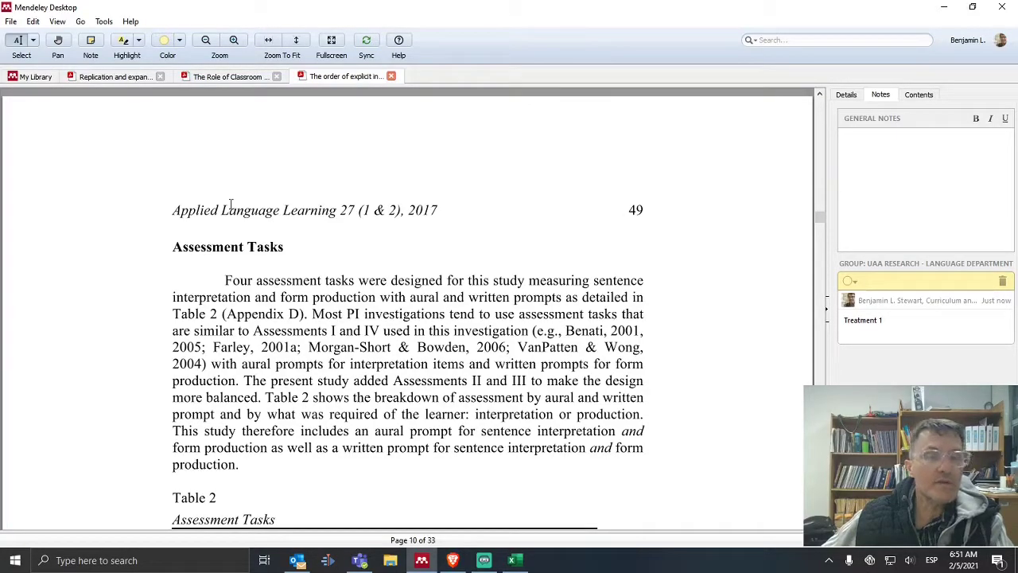
scroll(231, 203, "down", 3)
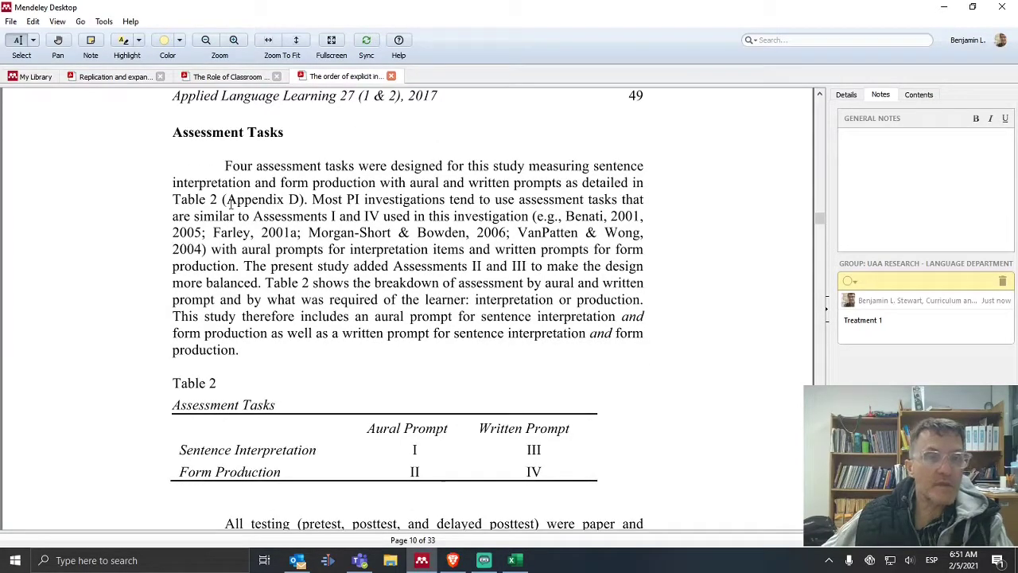
scroll(231, 204, "down", 20)
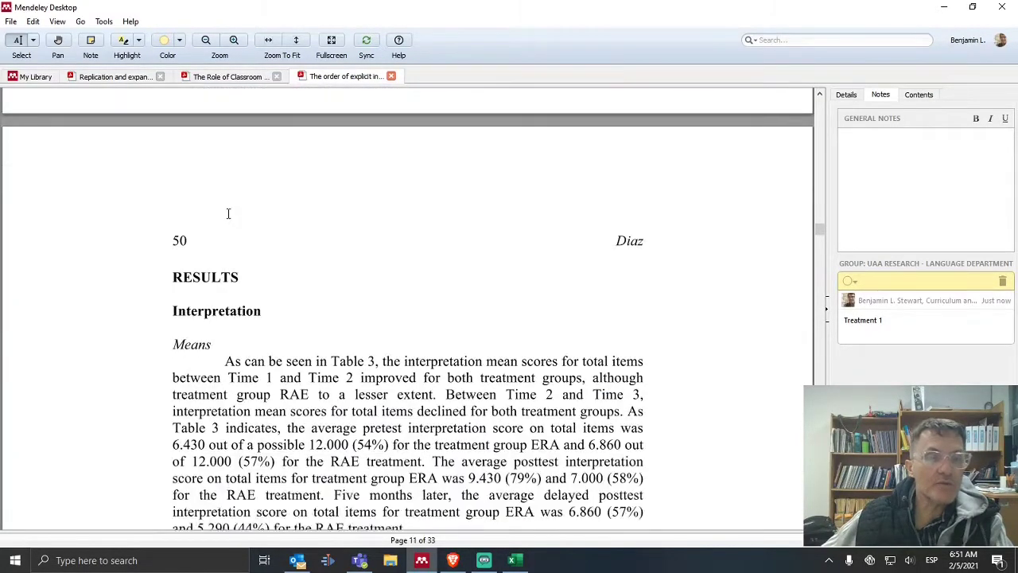
scroll(228, 213, "down", 3)
scroll(283, 275, "down", 1)
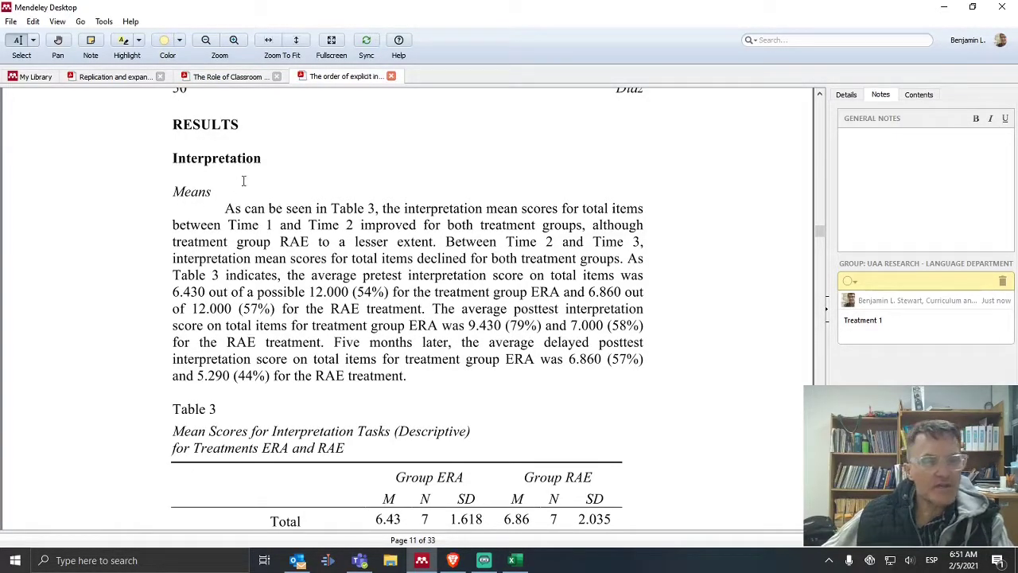
Step: Switch to the Role of Classroom Input paper and show its bibliographic details
left_click(218, 79)
scroll(271, 295, "up", 5)
scroll(270, 295, "down", 1)
left_click(847, 95)
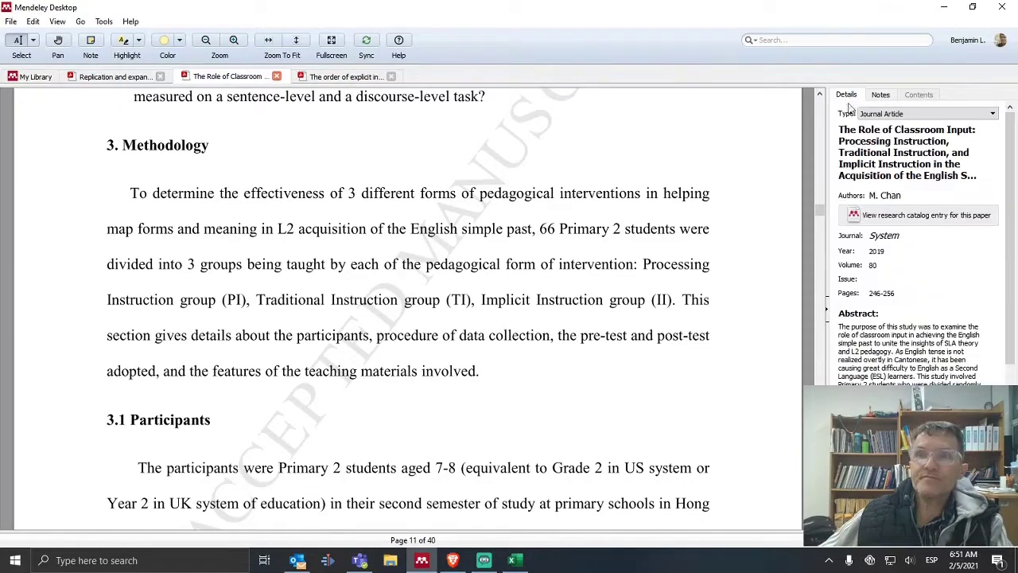
scroll(314, 376, "down", 1)
scroll(295, 352, "up", 1)
scroll(175, 191, "up", 1)
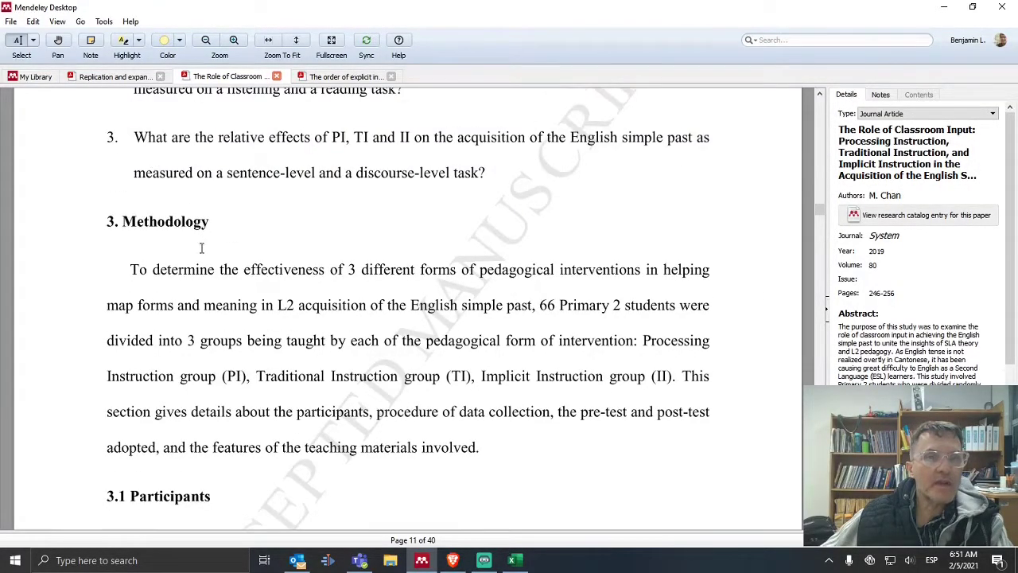
scroll(191, 262, "down", 4)
scroll(215, 318, "up", 2)
scroll(234, 333, "down", 1)
scroll(233, 318, "up", 9)
scroll(235, 312, "down", 3)
scroll(244, 313, "up", 6)
scroll(243, 310, "down", 5)
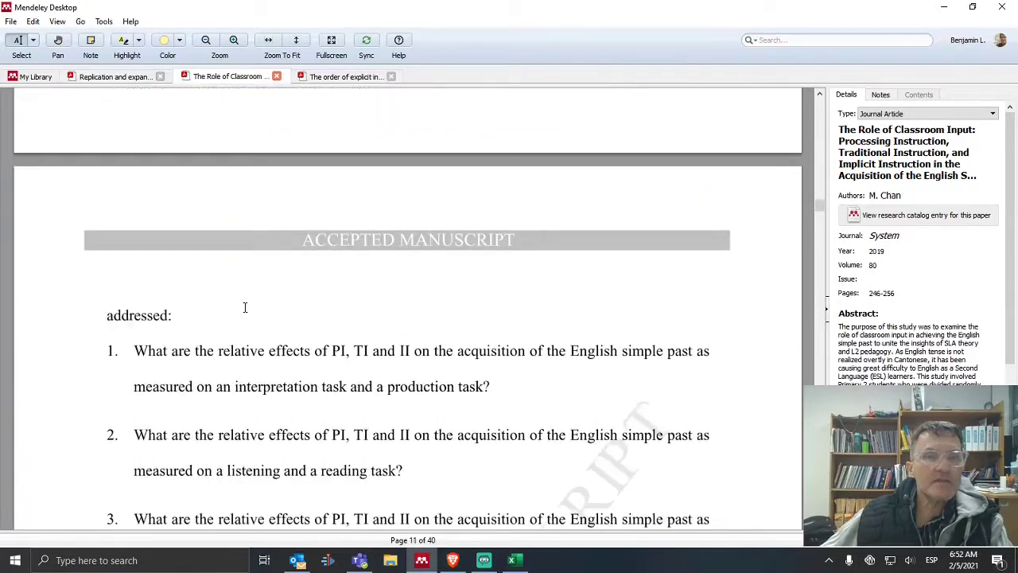
Step: Select the three research questions above Methodology on page 11
mouse_move(135, 234)
left_mouse_down()
mouse_move(442, 385)
mouse_move(472, 423)
left_mouse_up()
left_click(156, 242)
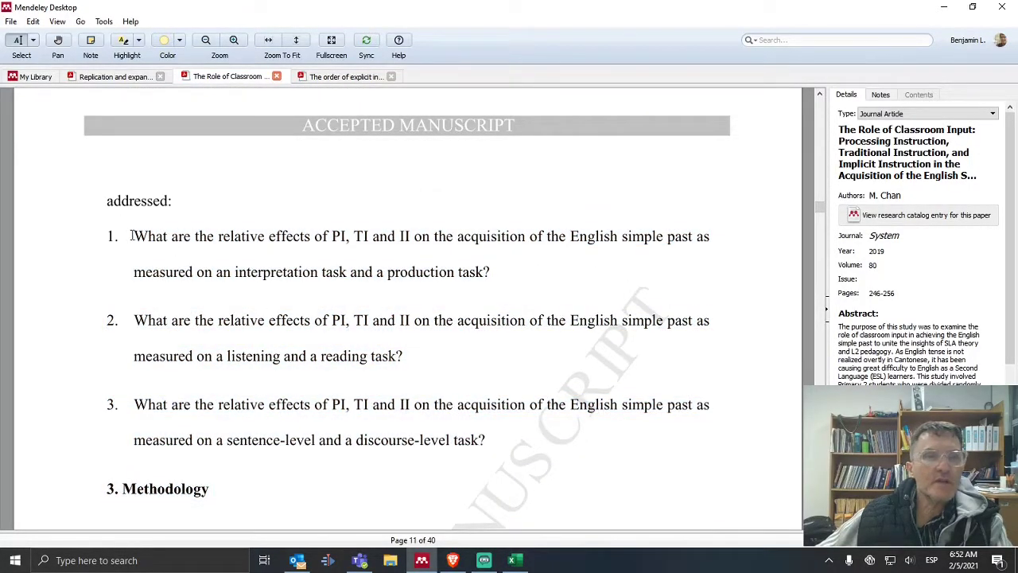
mouse_move(132, 235)
left_mouse_down()
mouse_move(182, 236)
mouse_move(461, 409)
mouse_move(472, 430)
mouse_move(177, 282)
mouse_move(295, 280)
left_mouse_up()
left_click(532, 449)
mouse_move(136, 230)
left_mouse_down()
mouse_move(268, 284)
mouse_move(383, 291)
mouse_move(373, 295)
left_mouse_up()
left_click(246, 228)
scroll(398, 318, "down", 3)
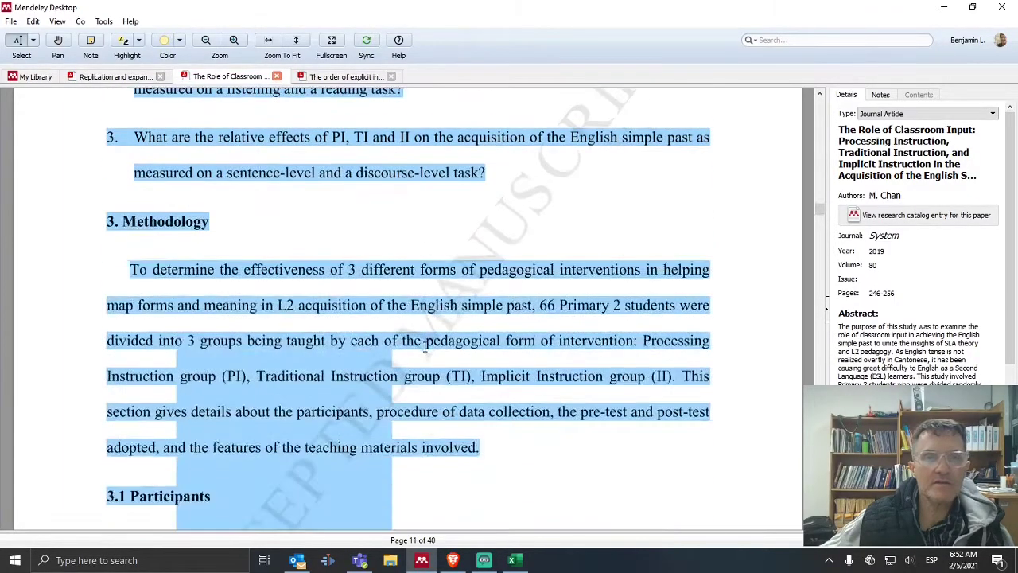
scroll(426, 343, "down", 4)
scroll(427, 279, "up", 5)
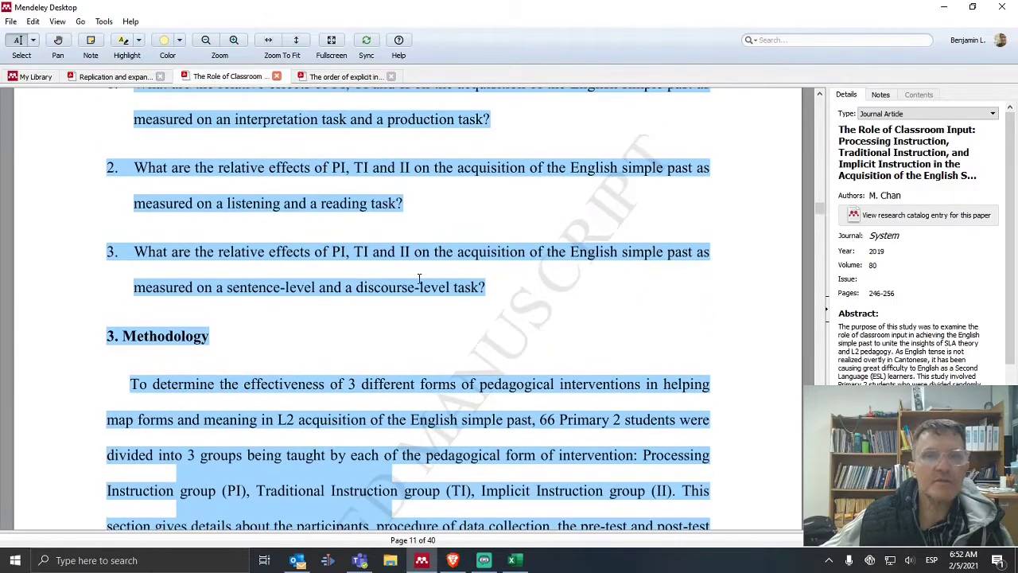
scroll(398, 277, "up", 2)
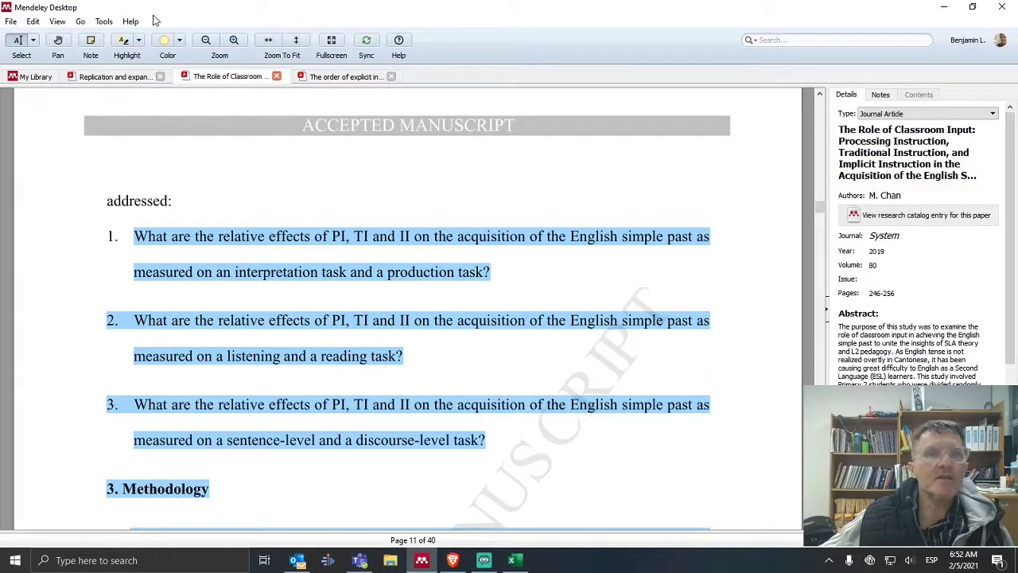
Step: Highlight the selected research questions in yellow and add the note 'Research questions'
left_click(120, 43)
right_click(258, 245)
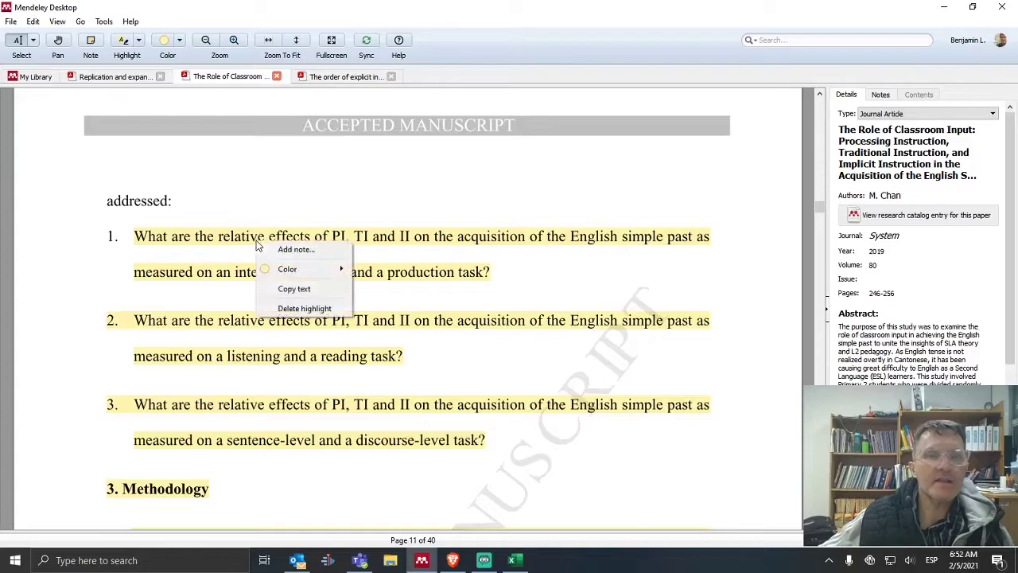
left_click(286, 248)
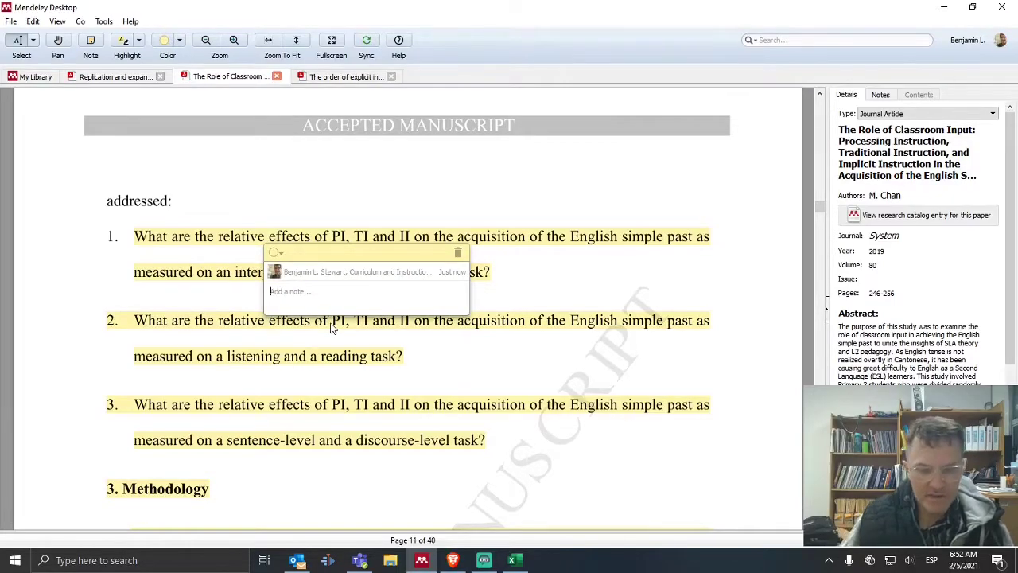
type("Research questions")
left_click(544, 326)
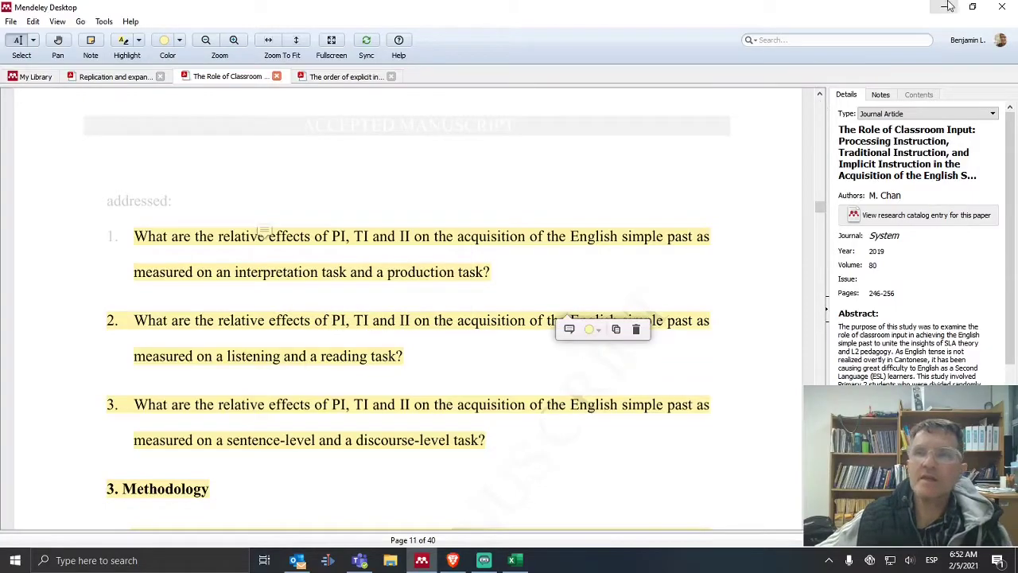
Step: Find the 'Research questions' note in the Notes list and jump to its passage
left_click(880, 95)
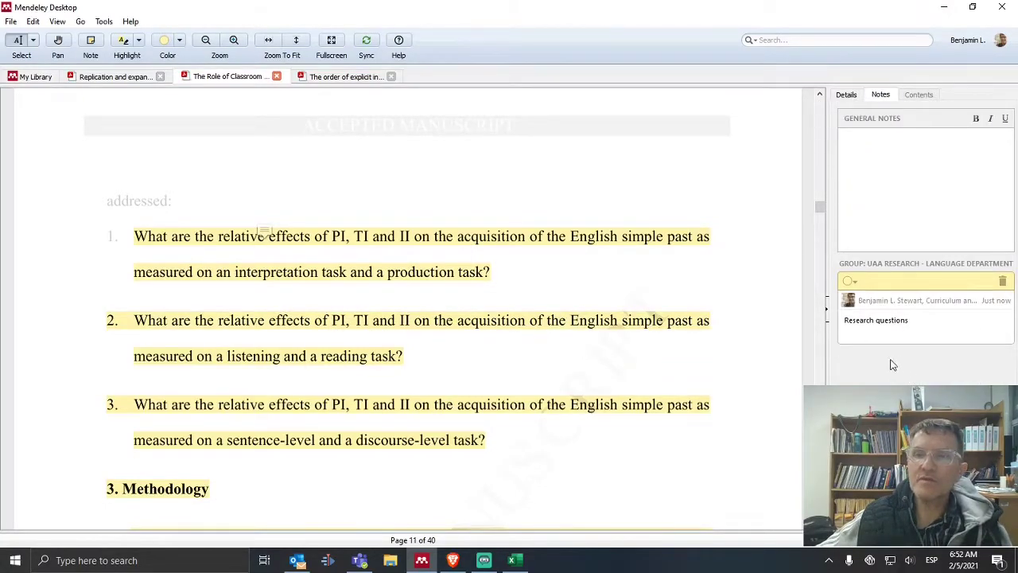
scroll(736, 336, "up", 3)
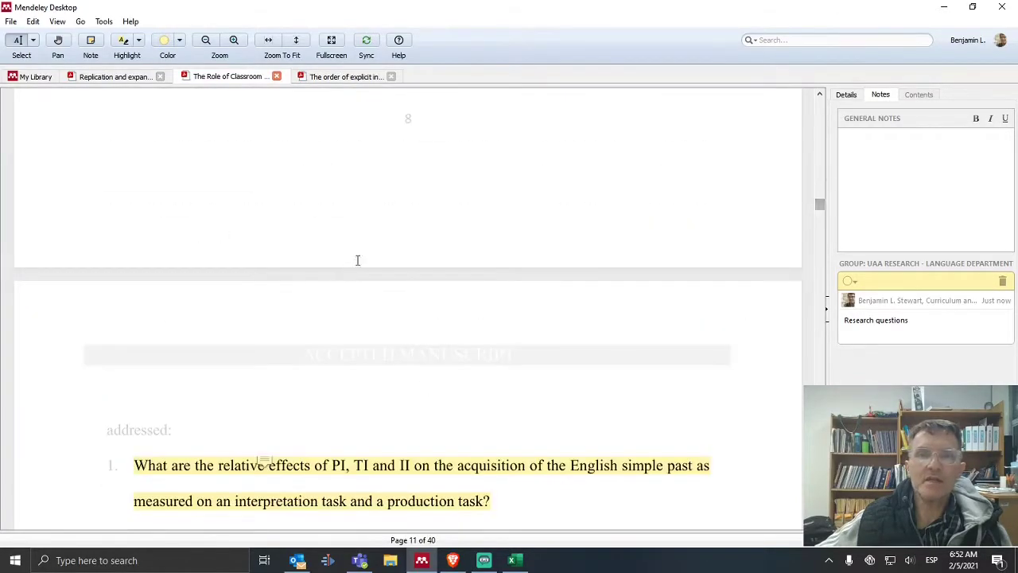
left_click_drag(820, 205, 823, 107)
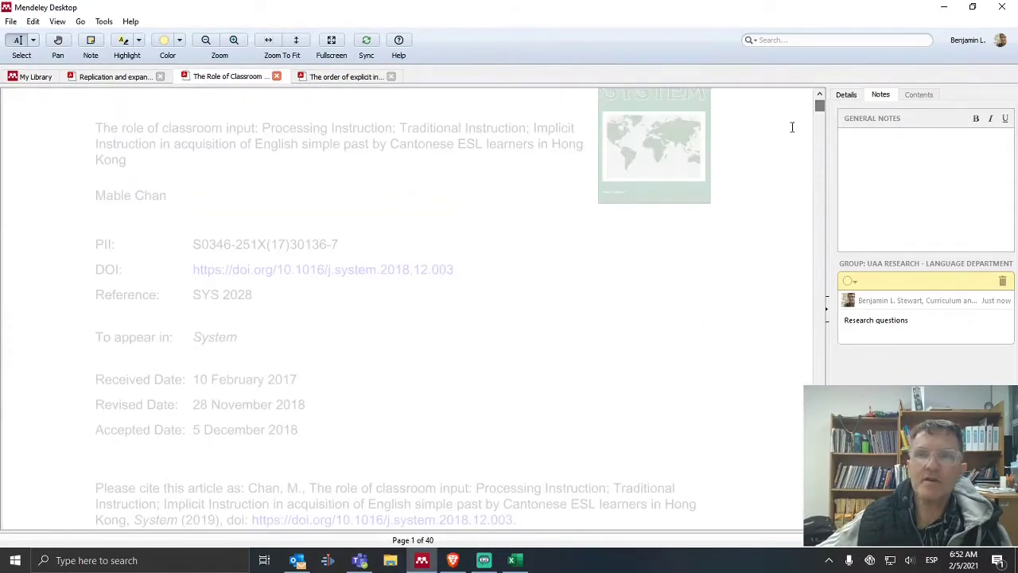
left_click(887, 310)
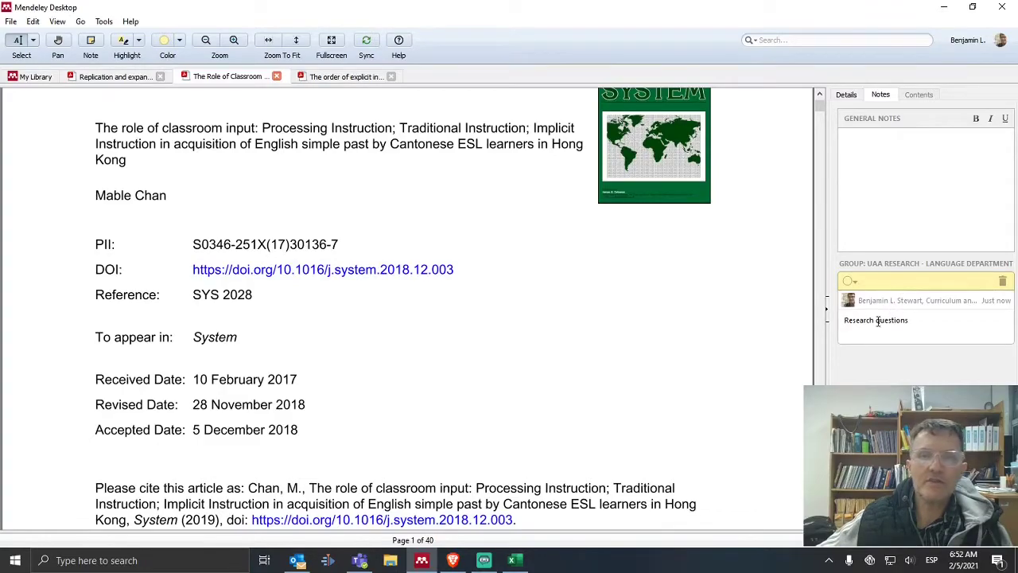
left_click(865, 291)
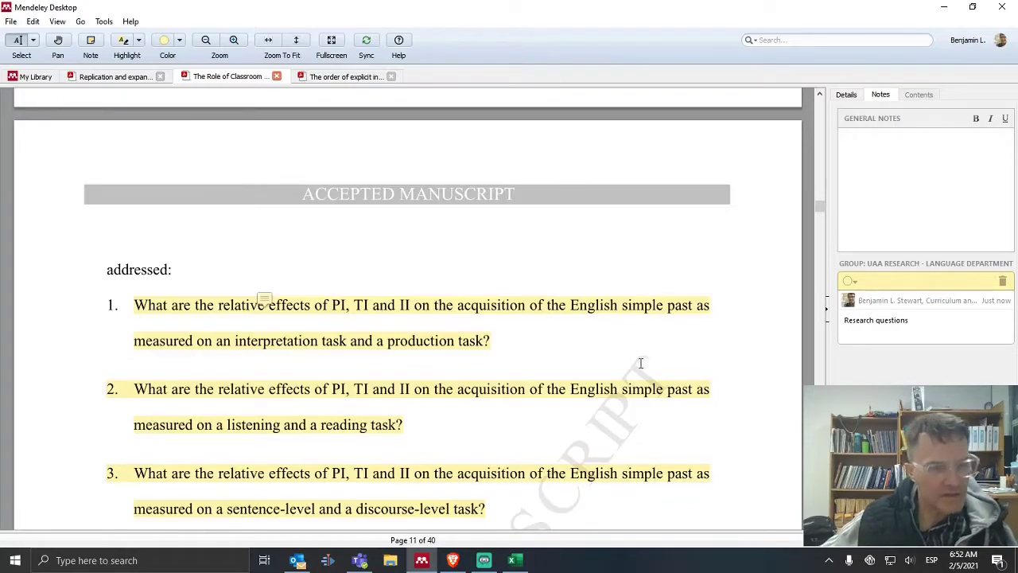
scroll(506, 420, "down", 2)
scroll(504, 420, "down", 1)
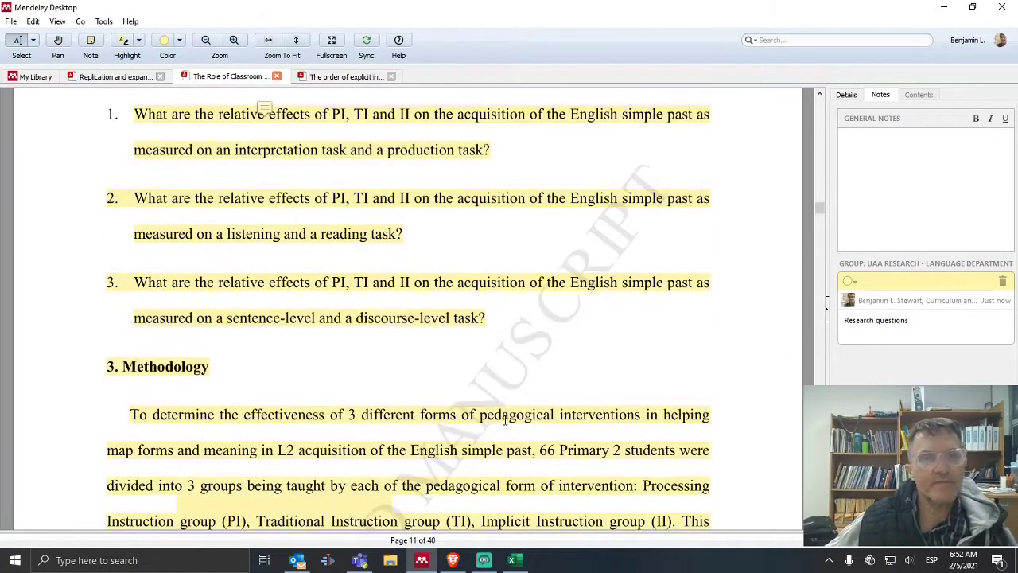
scroll(504, 410, "up", 2)
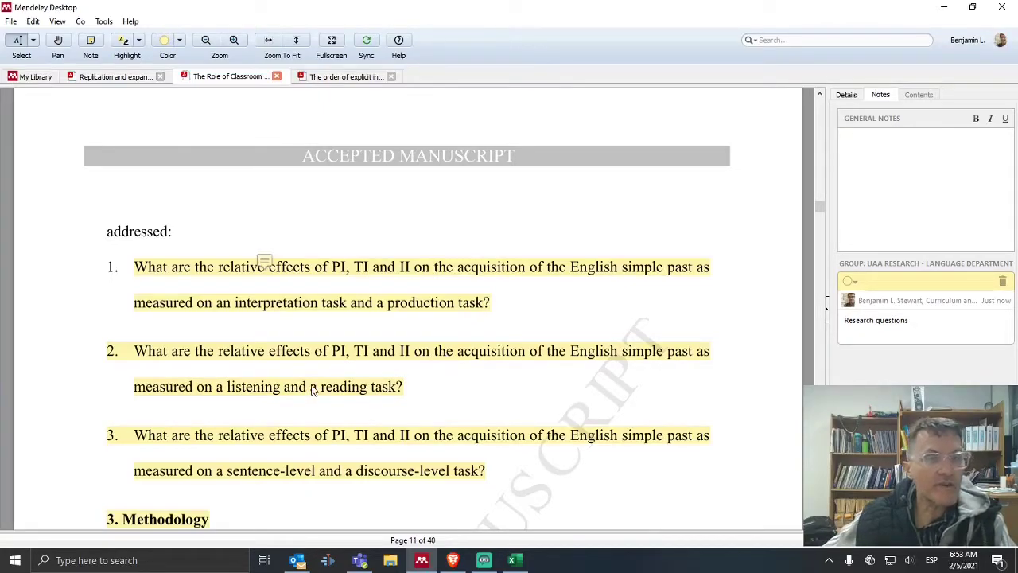
mouse_move(312, 388)
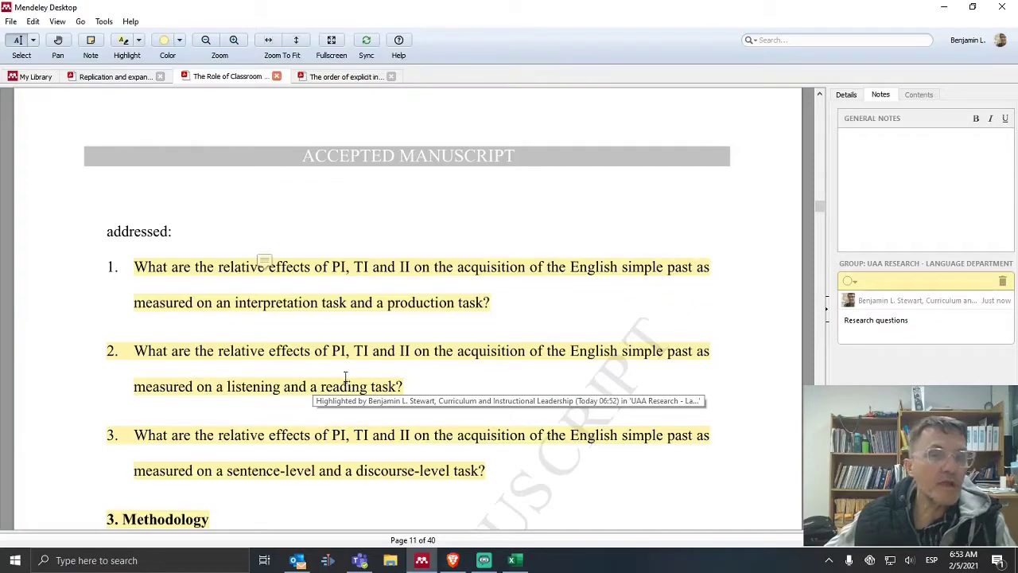
scroll(346, 375, "down", 10)
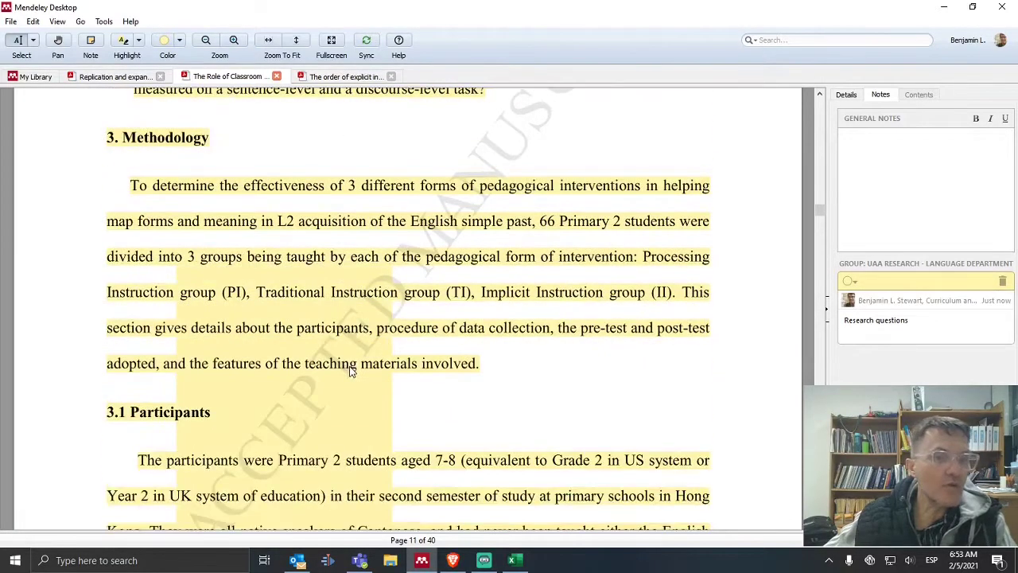
scroll(350, 372, "down", 3)
scroll(350, 372, "down", 4)
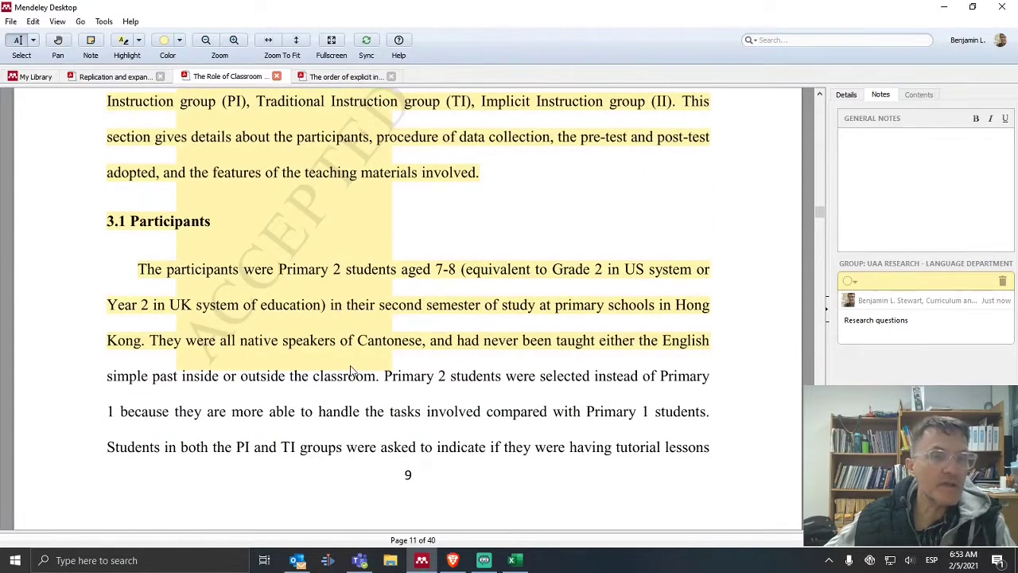
scroll(351, 370, "up", 7)
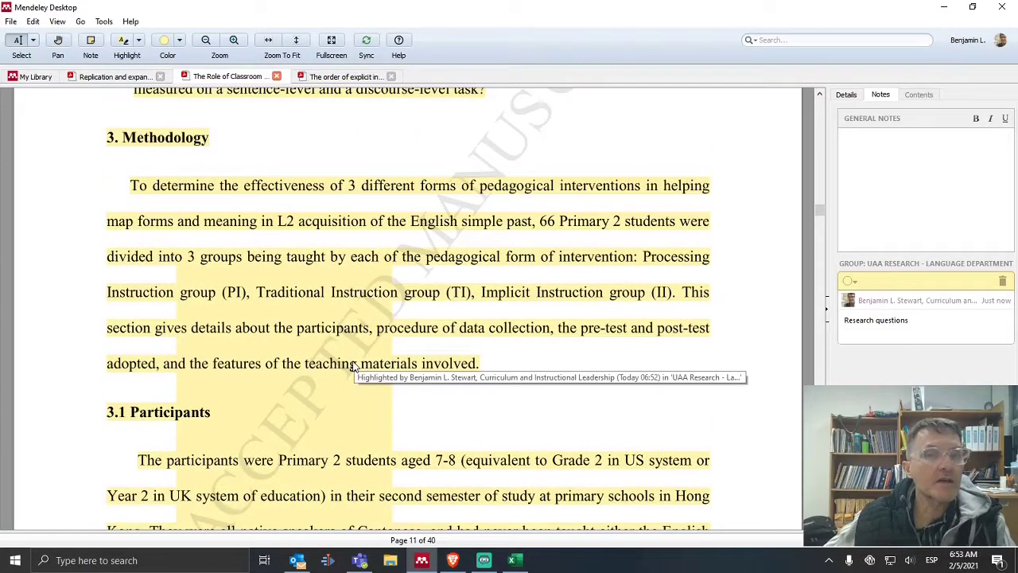
scroll(355, 363, "down", 3)
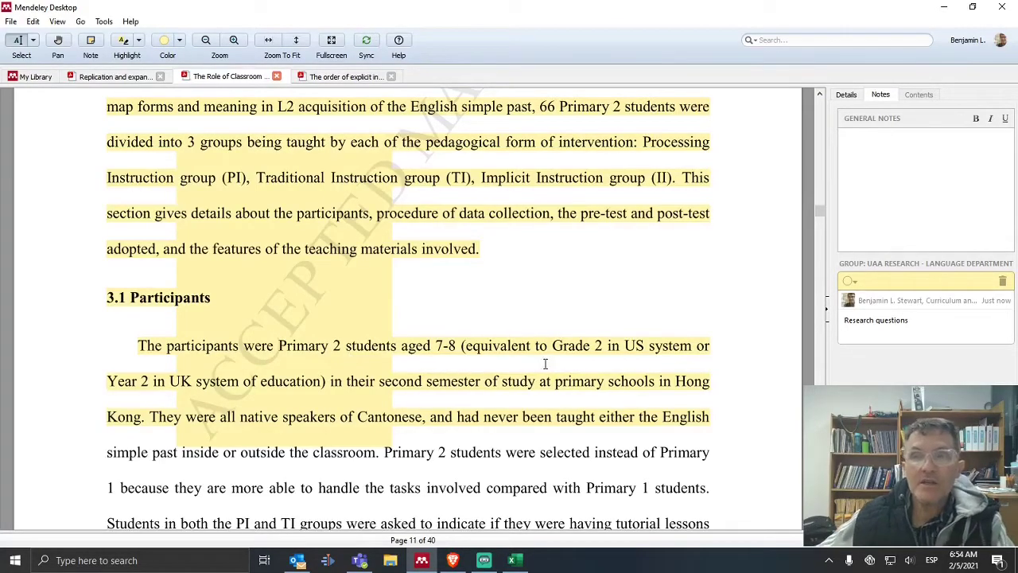
scroll(537, 359, "down", 5)
scroll(537, 358, "up", 7)
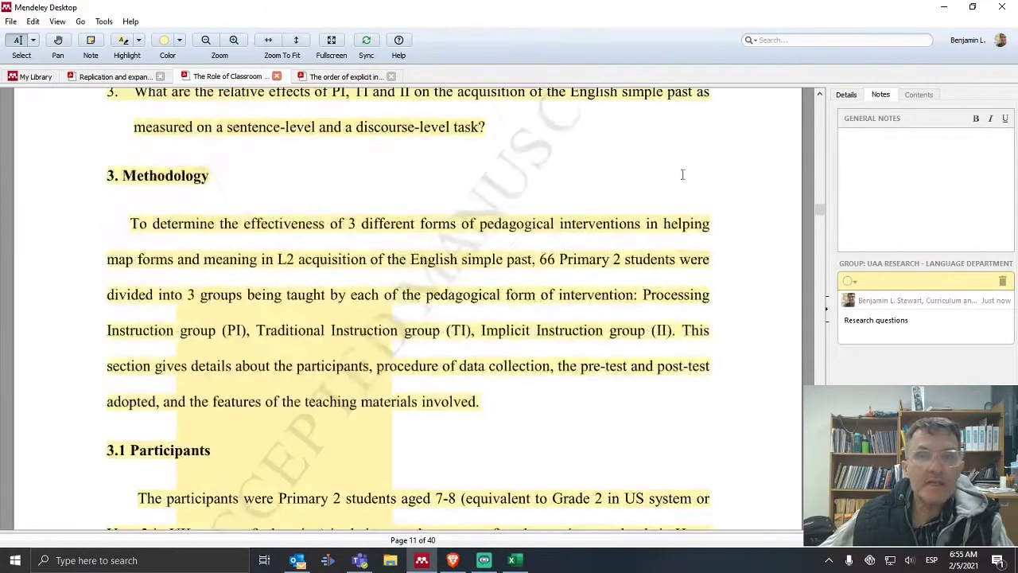
left_click(945, 8)
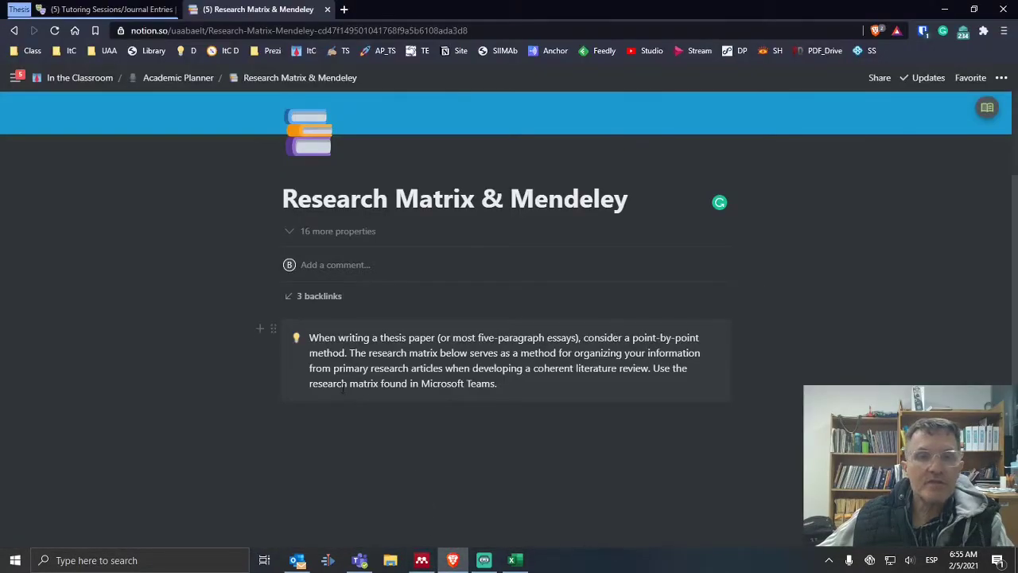
left_click(422, 560)
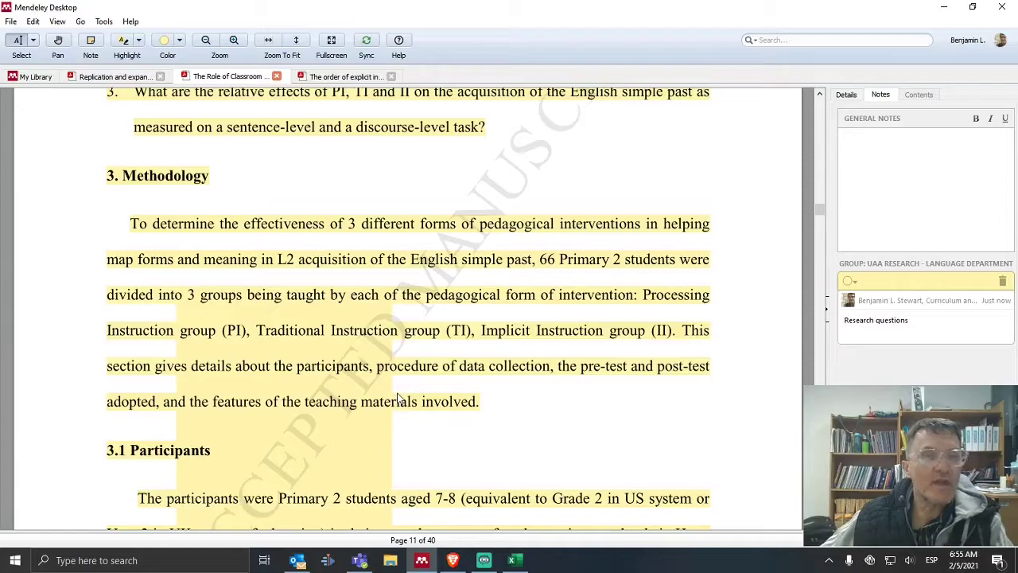